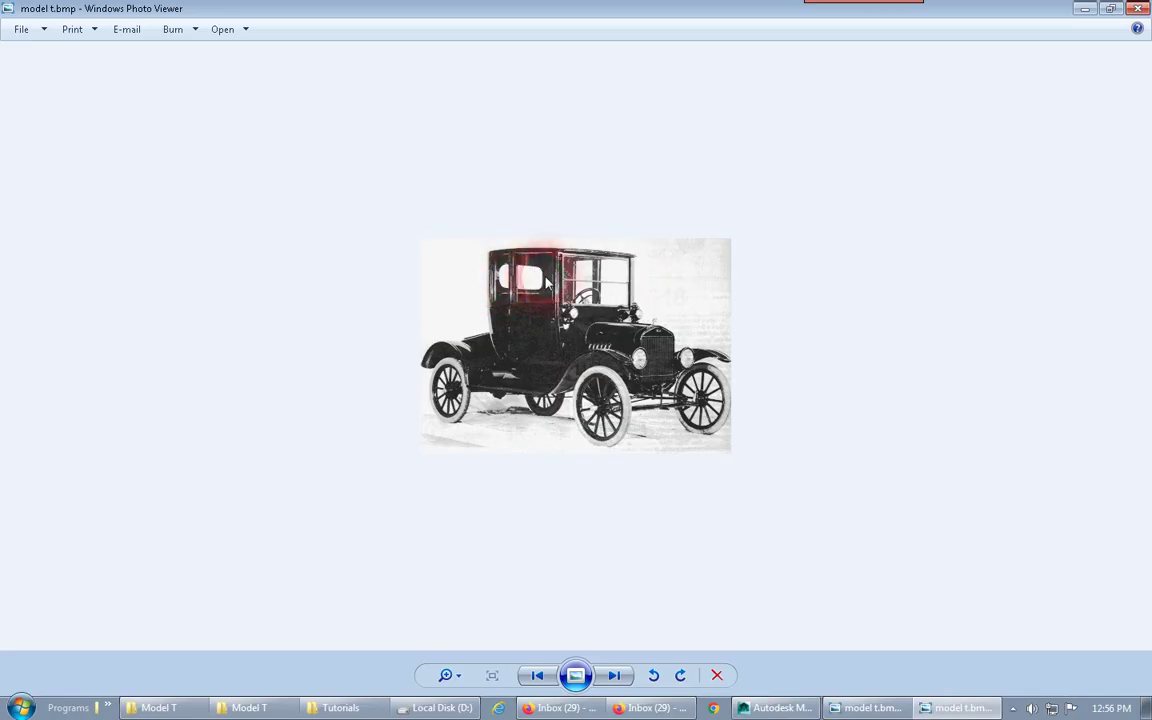
Examine the Model T reference photo up close and switch to the car model in Maya
scroll(580, 340, up, 3)
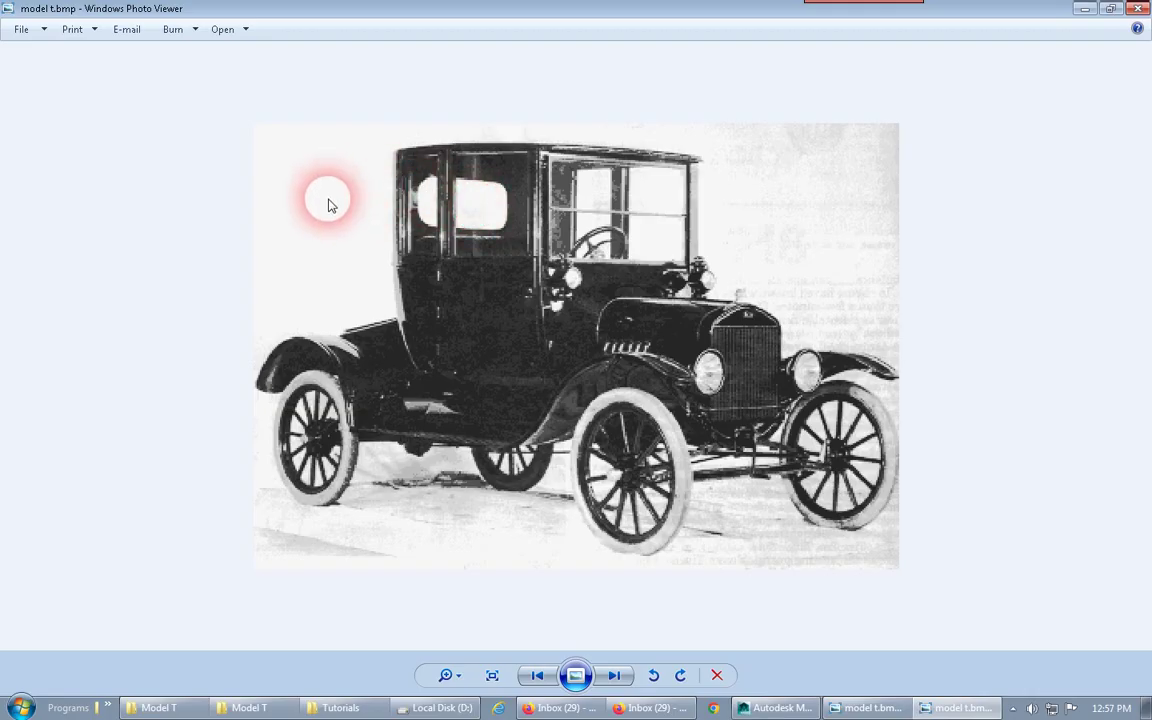
click(1082, 12)
click(900, 132)
Create a polygon cube shaped as a thin upright panel on the grid in front of the car
scroll(519, 377, up, 3)
mouse_move(527, 381)
alt+mouse_down()
mouse_move(561, 373)
mouse_move(532, 394)
alt+mouse_up()
click(108, 25)
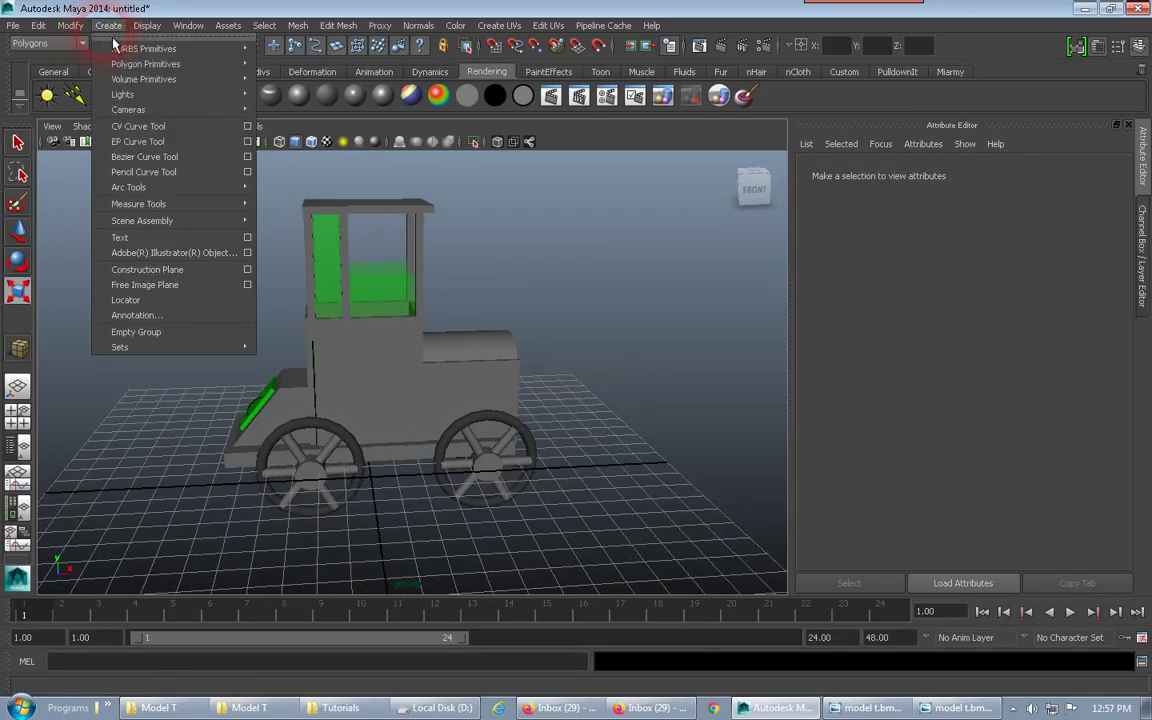
mouse_move(100, 62)
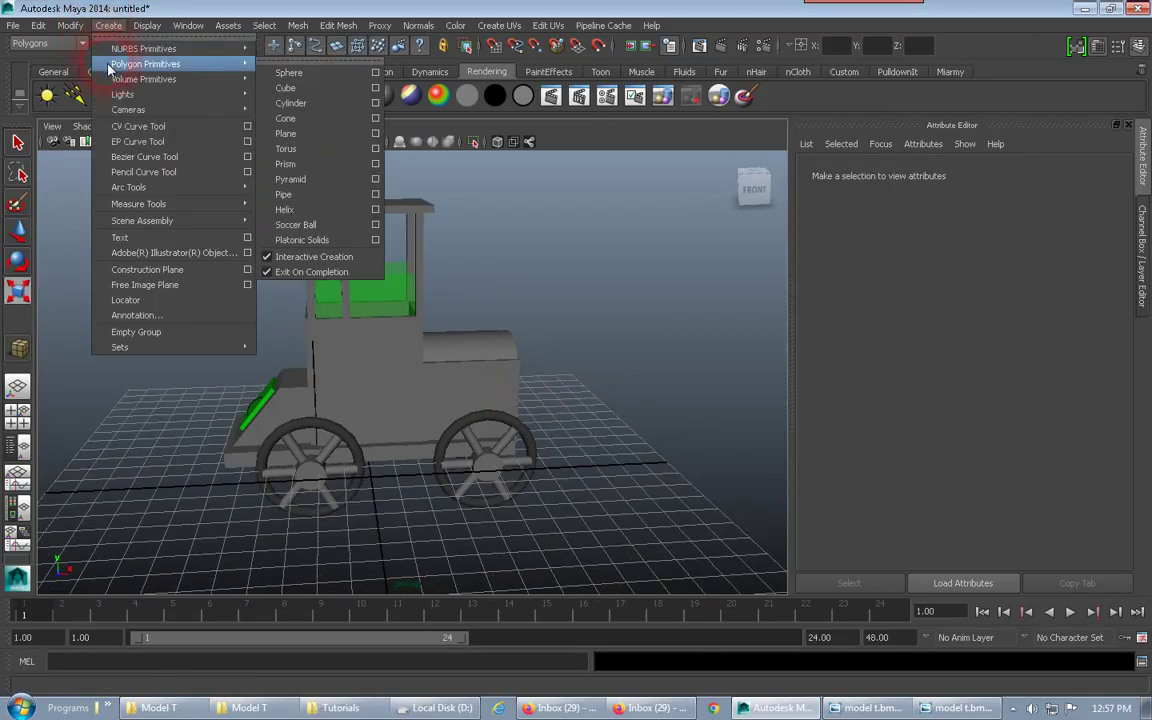
click(284, 88)
drag(624, 521, 680, 422)
alt+drag(725, 386, 651, 483)
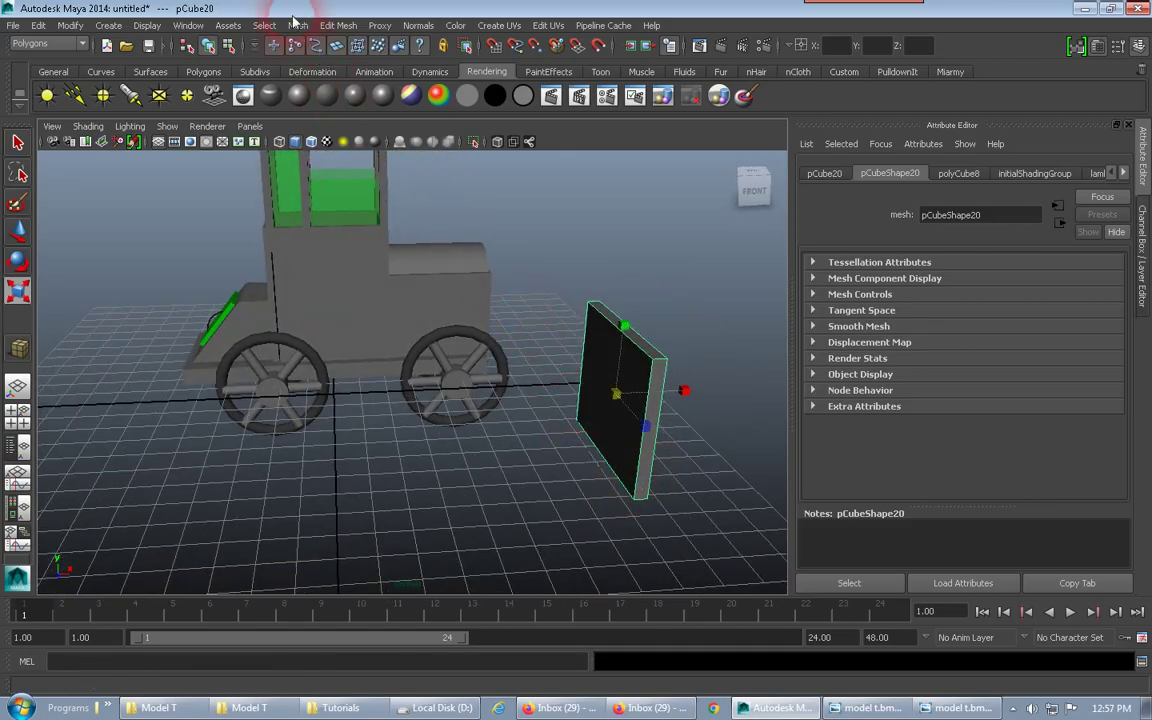
Create an upright polygon cylinder on the grid beside the car, narrower than the panel
click(109, 27)
mouse_move(117, 66)
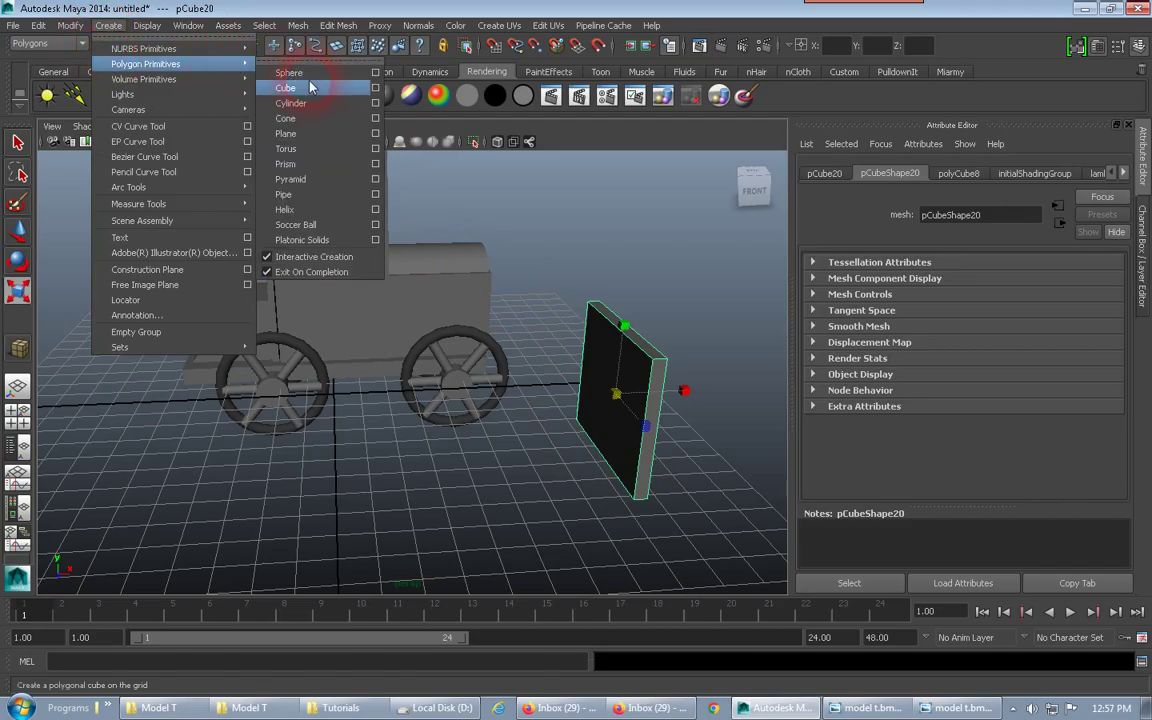
click(292, 103)
drag(396, 490, 395, 400)
Rotate the cylinder onto its side by setting its Rotate Z to 90
click(22, 263)
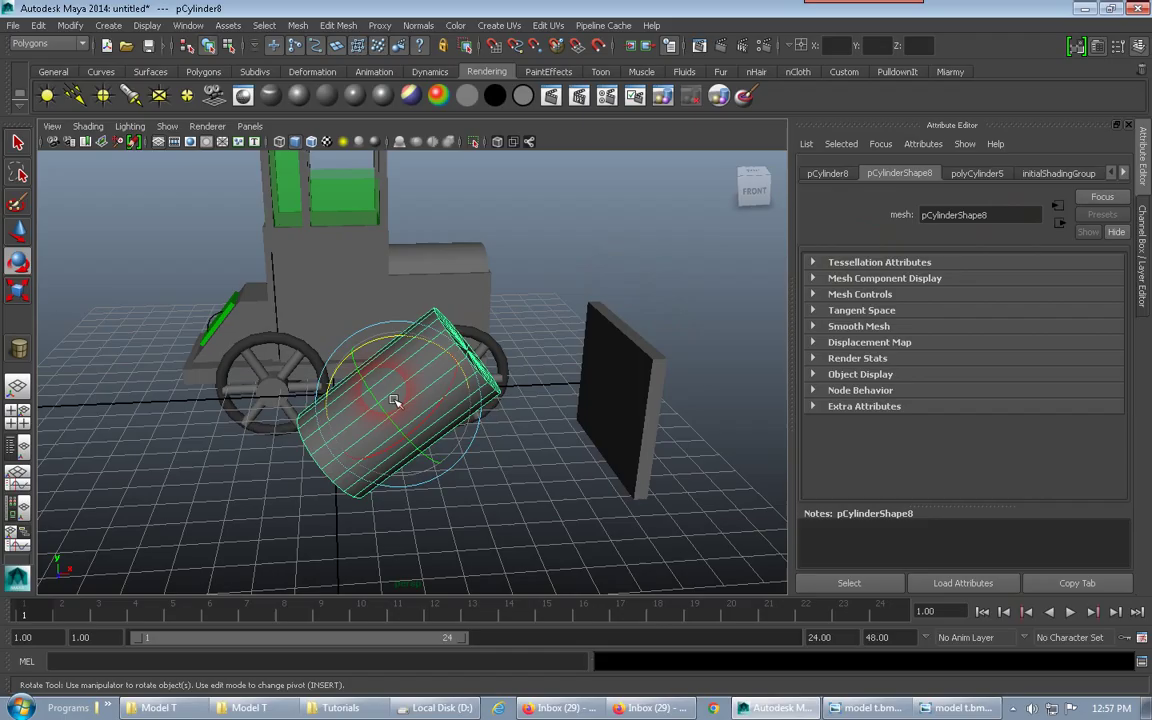
click(1146, 55)
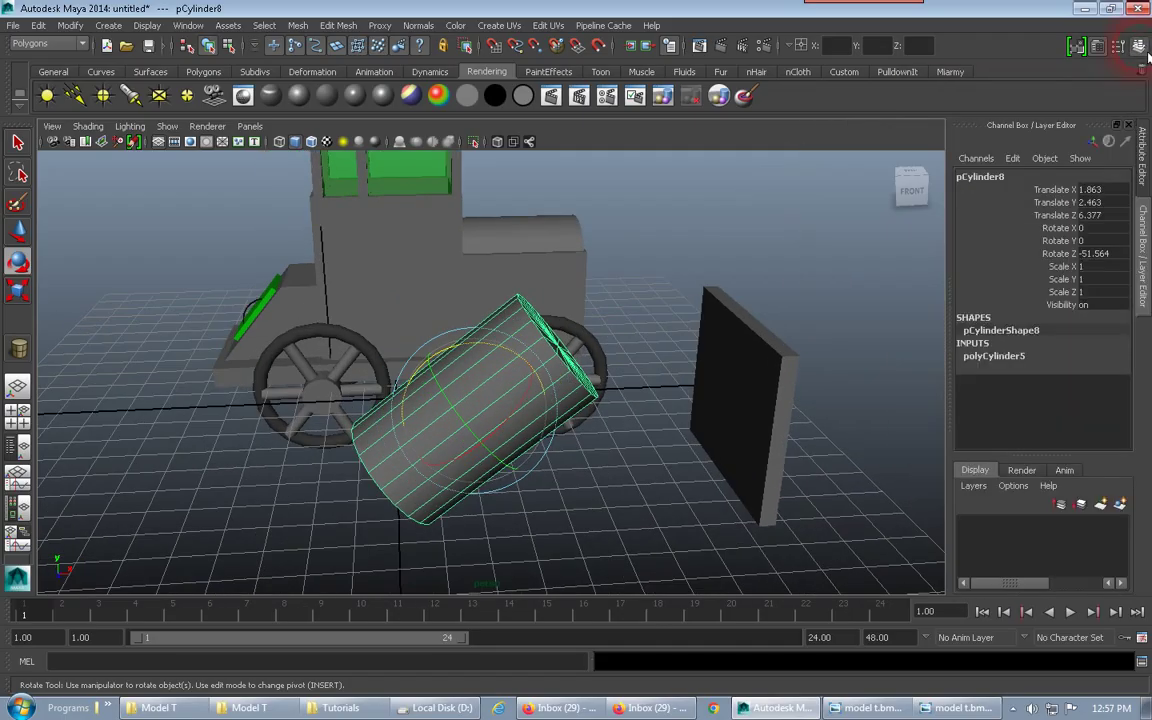
double_click(1096, 256)
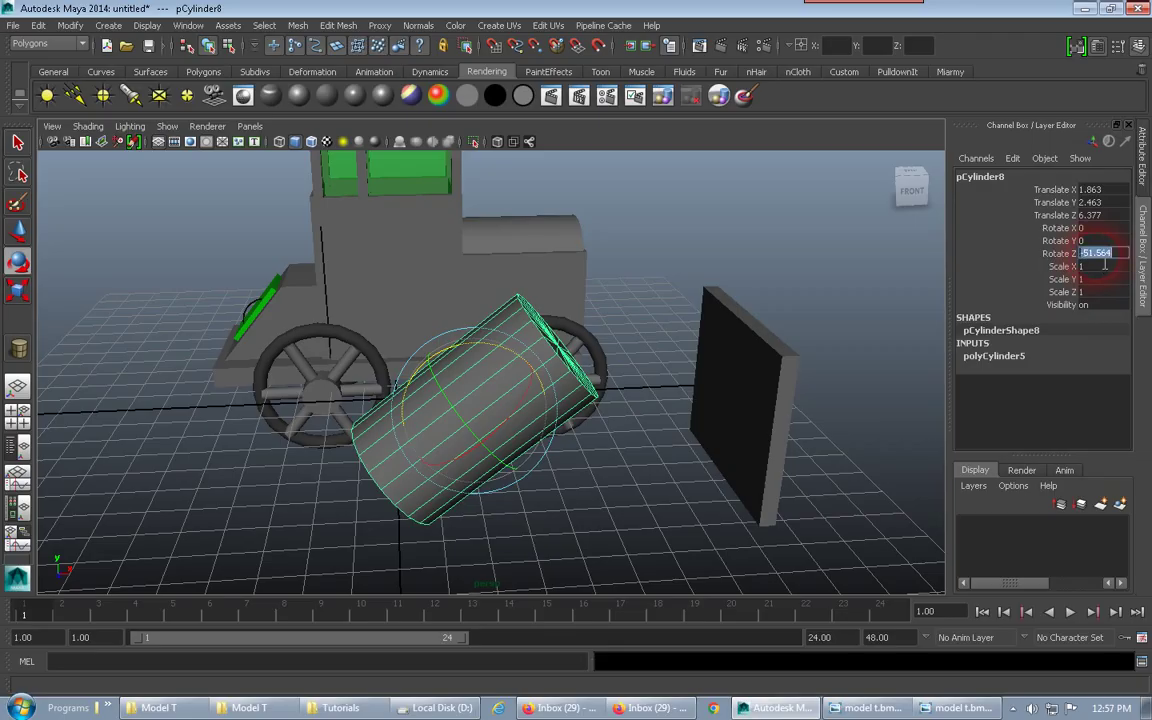
key(Return)
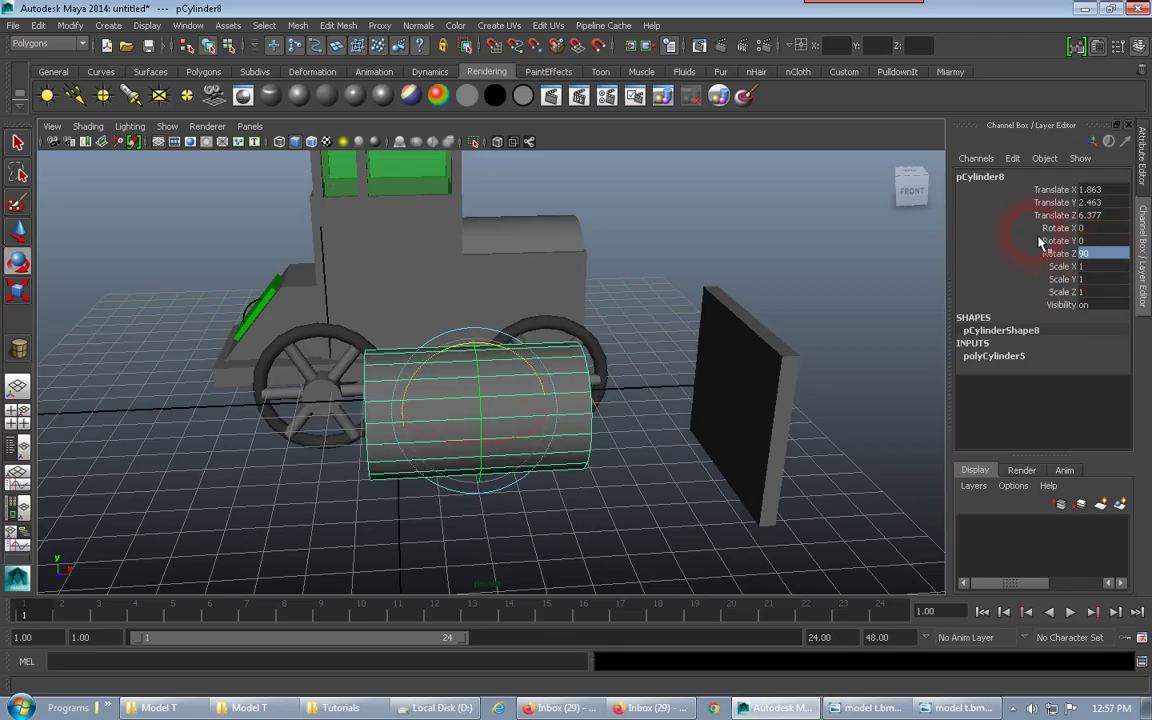
Scale the cylinder down to about 0.77 in X and Y and 0.98 in Z
click(17, 261)
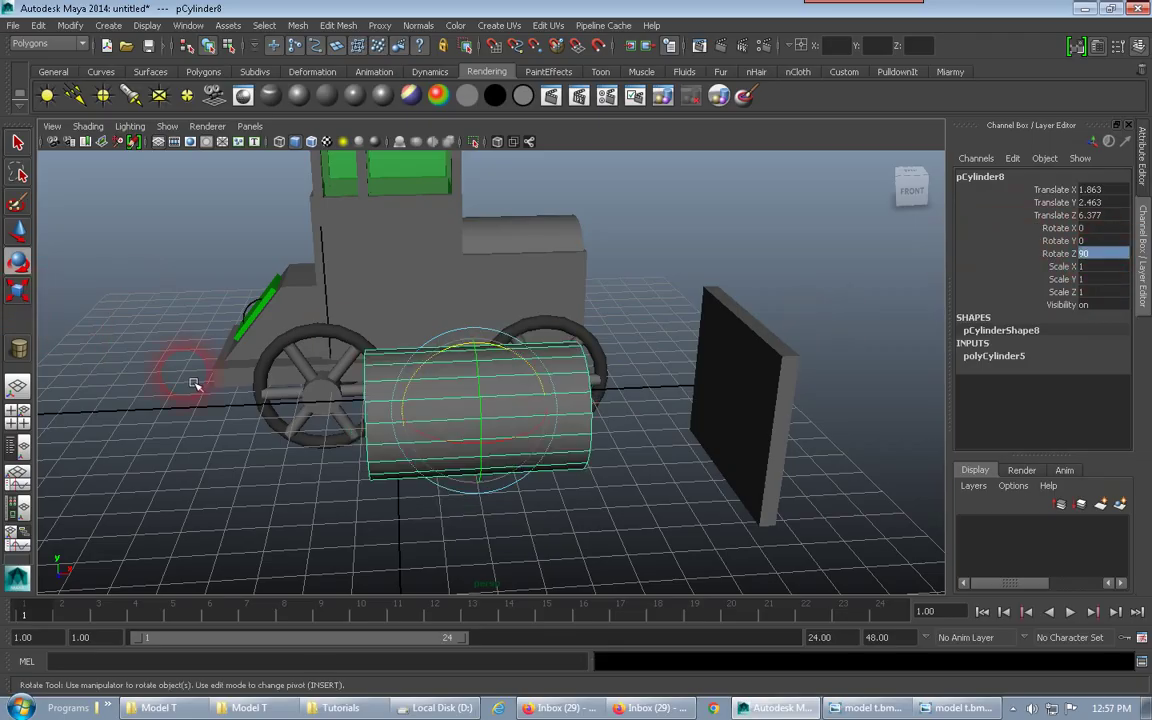
alt+drag(195, 383, 308, 380)
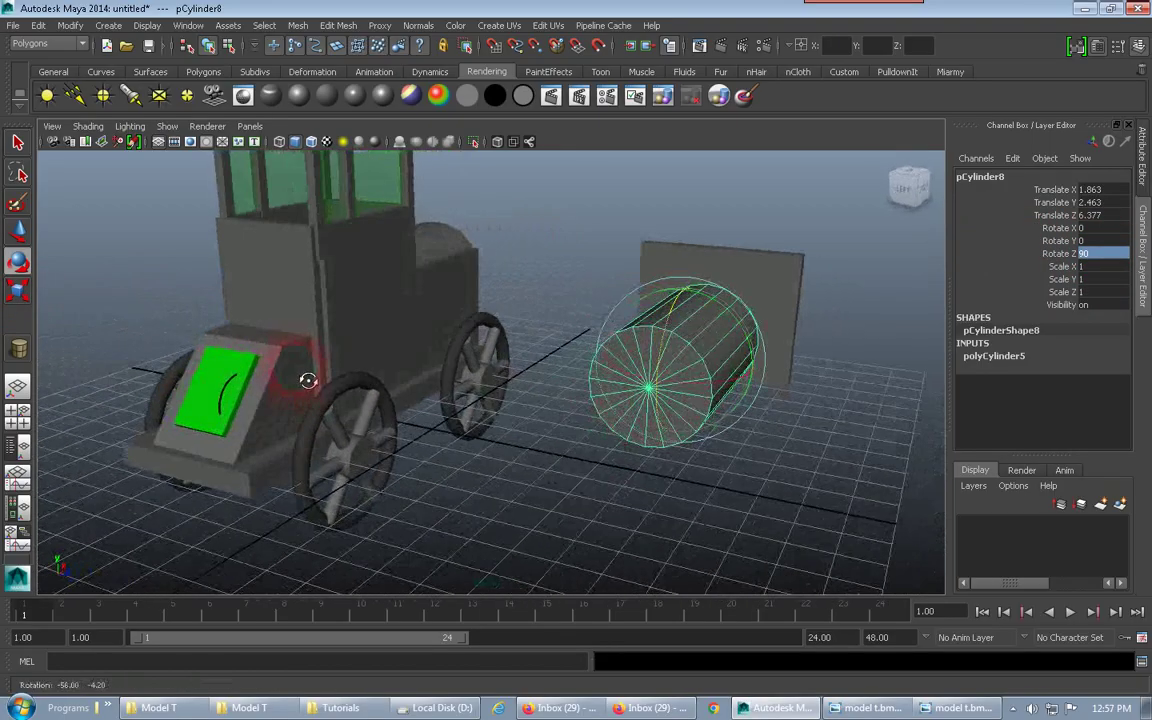
click(17, 291)
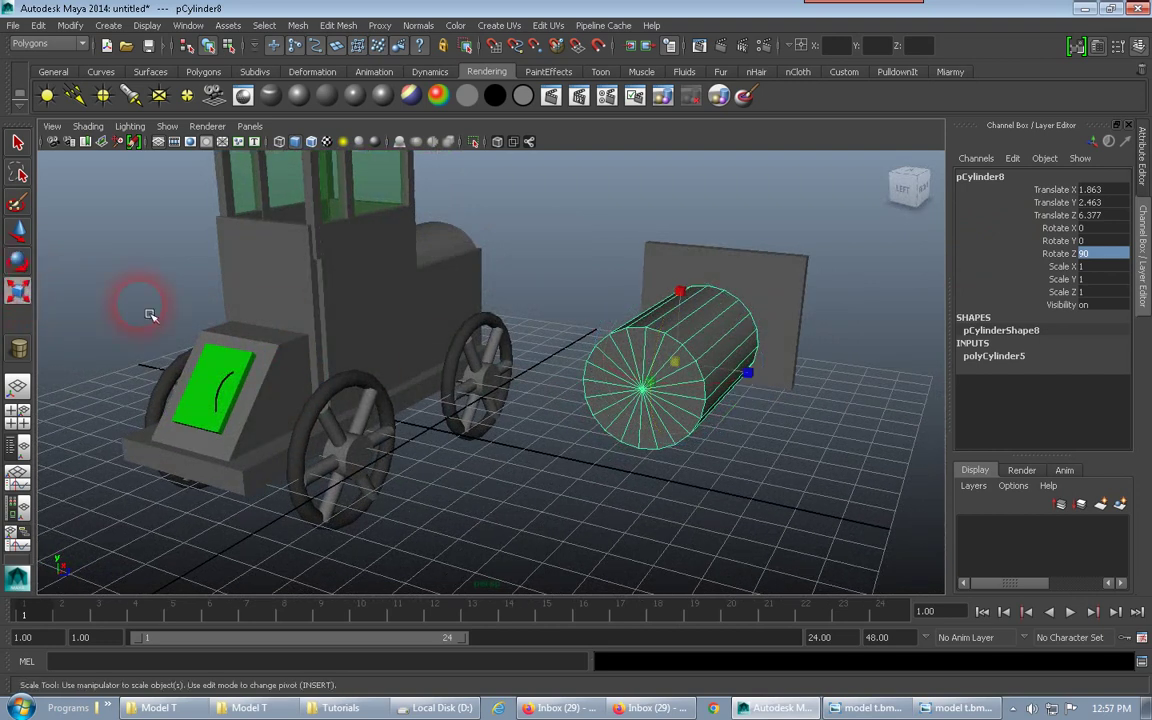
drag(742, 398, 775, 432)
drag(679, 389, 617, 412)
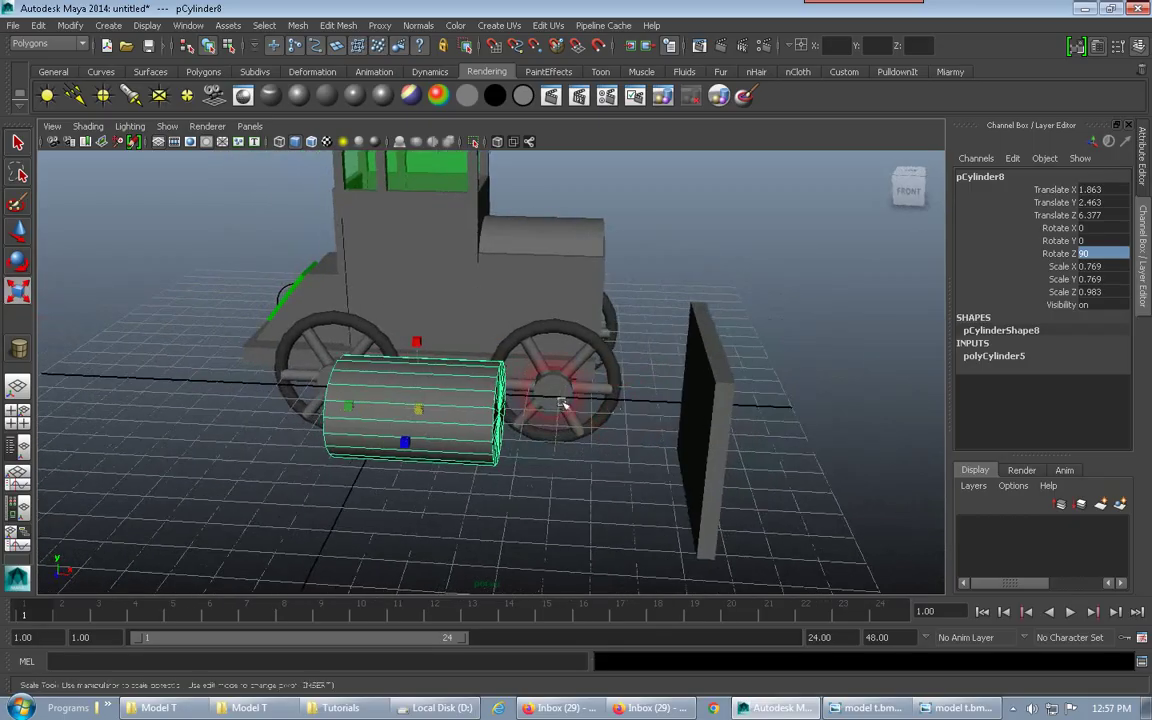
Move the cylinder so it passes through the middle of the panel, at about X 8.56, Y 2.25, Z 5.68
click(18, 229)
drag(472, 404, 762, 500)
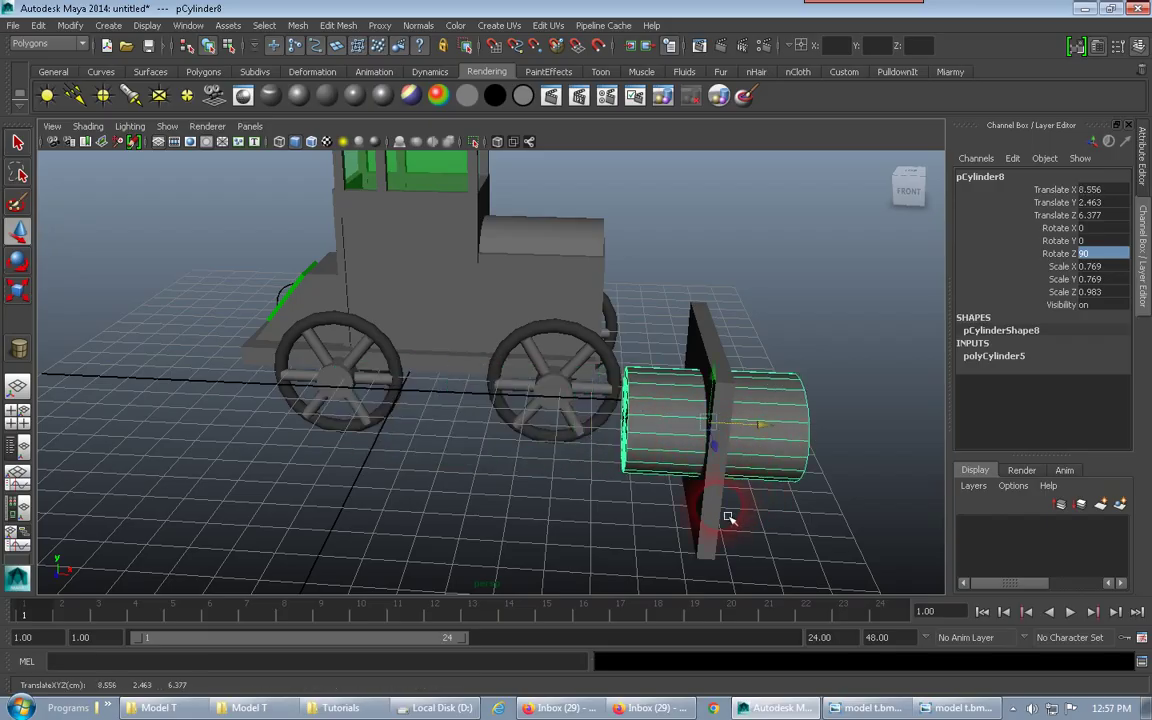
alt+drag(722, 506, 863, 402)
drag(800, 331, 765, 323)
drag(705, 258, 645, 452)
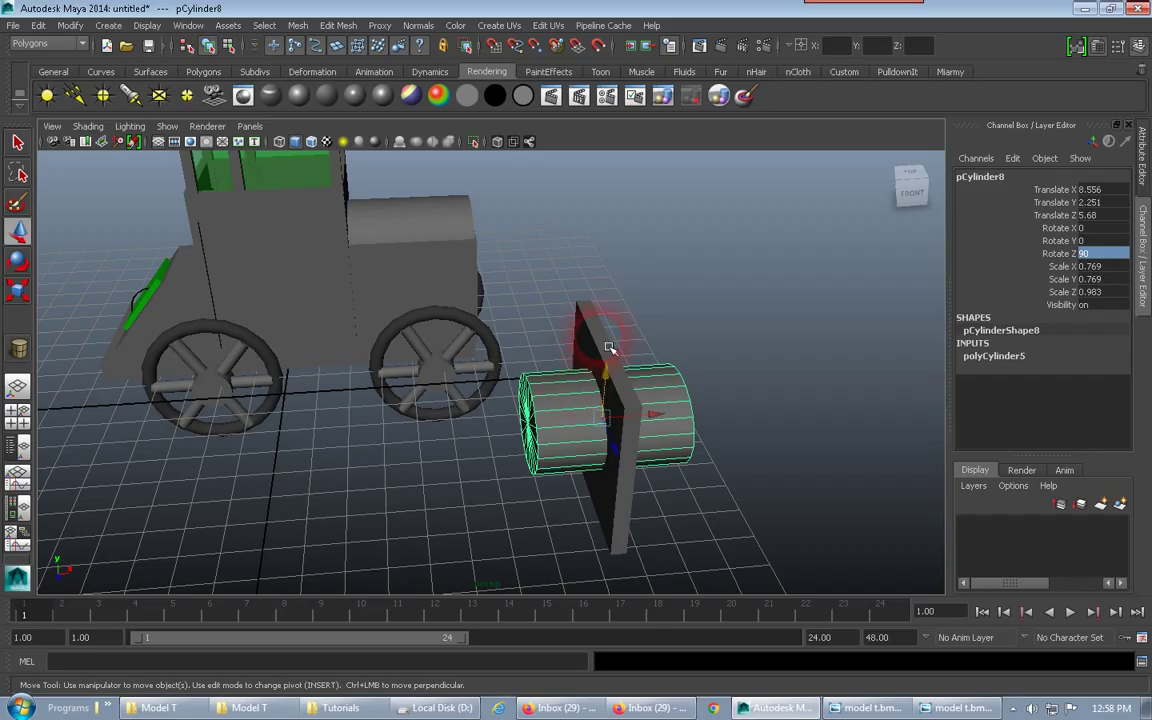
click(608, 346)
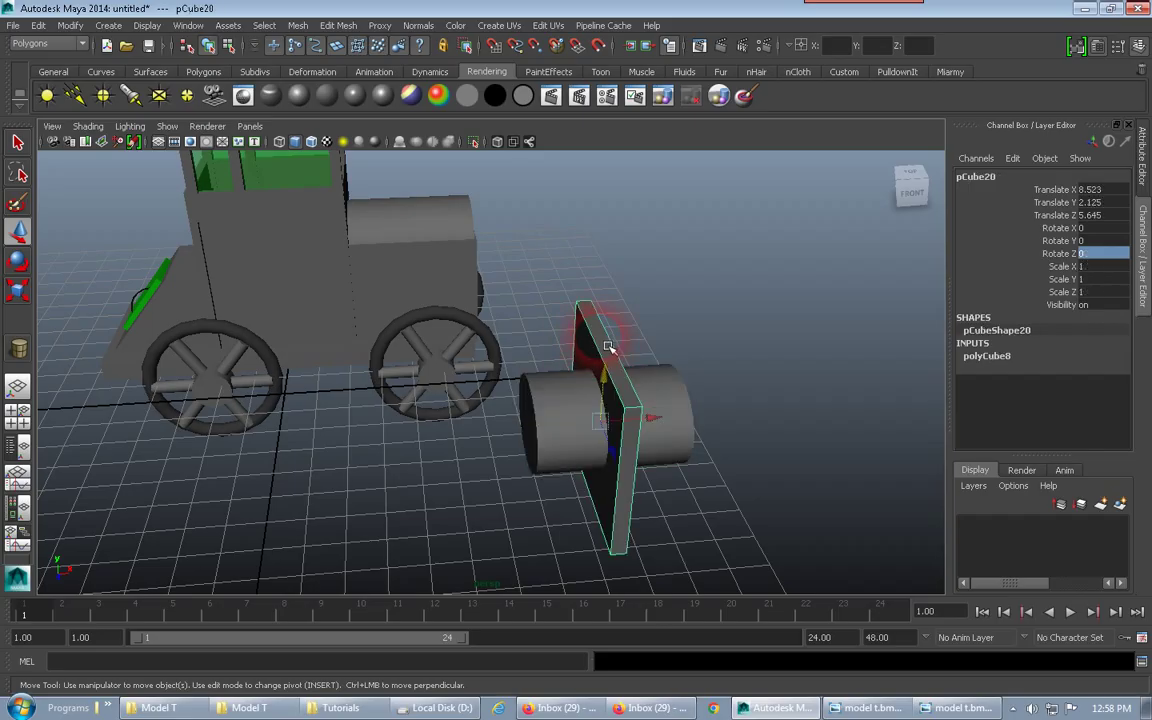
click(558, 418)
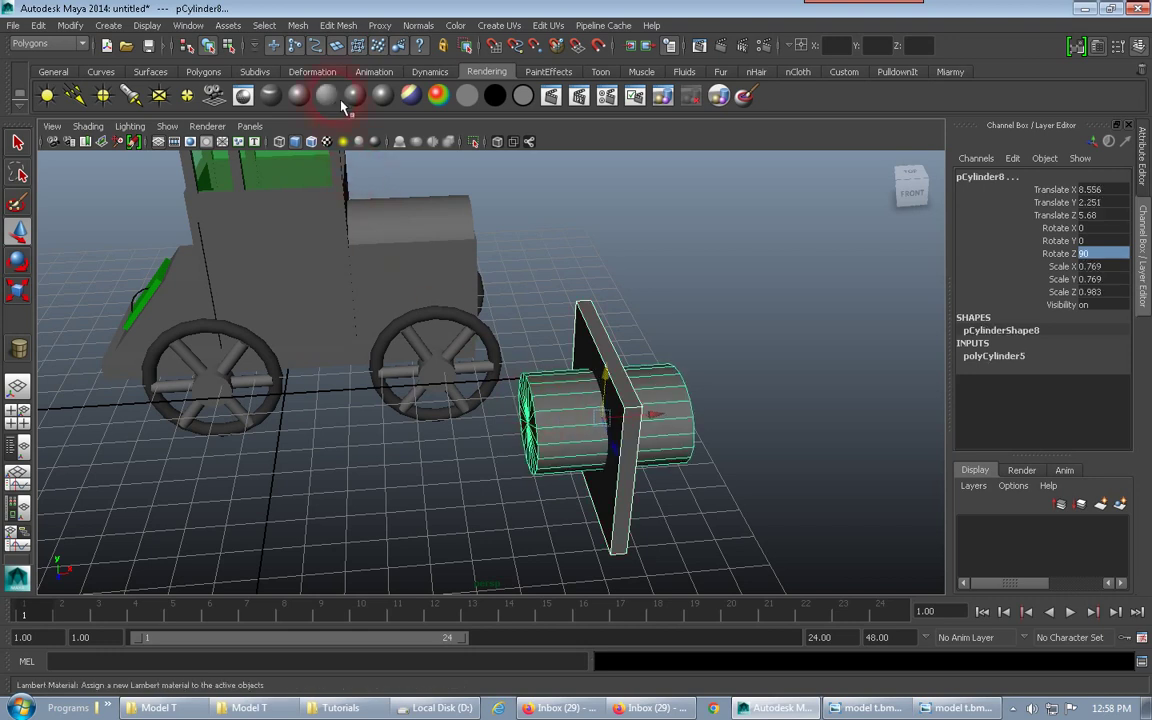
click(298, 27)
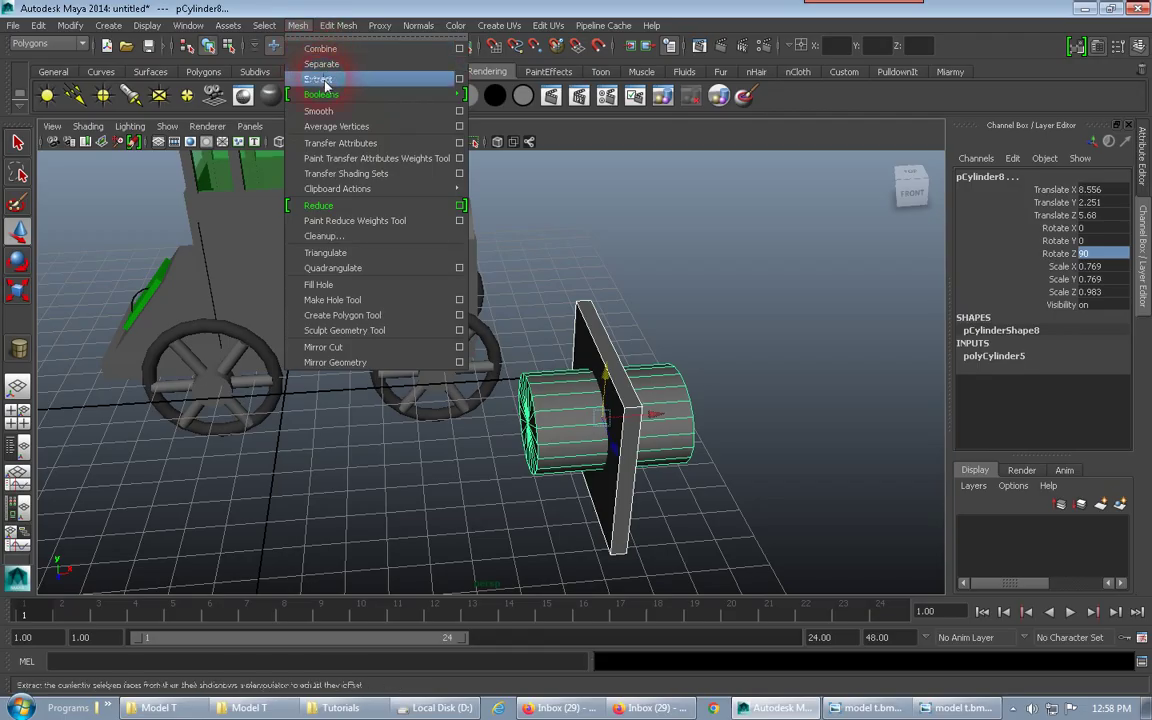
mouse_move(420, 94)
click(502, 119)
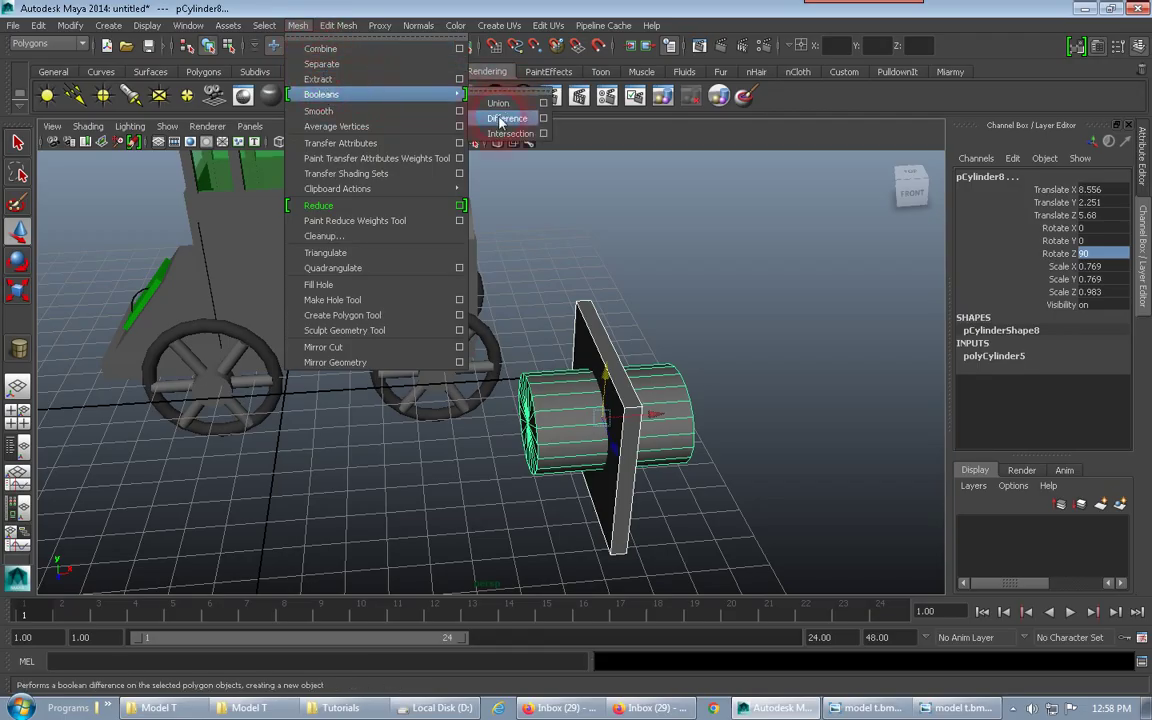
click(723, 421)
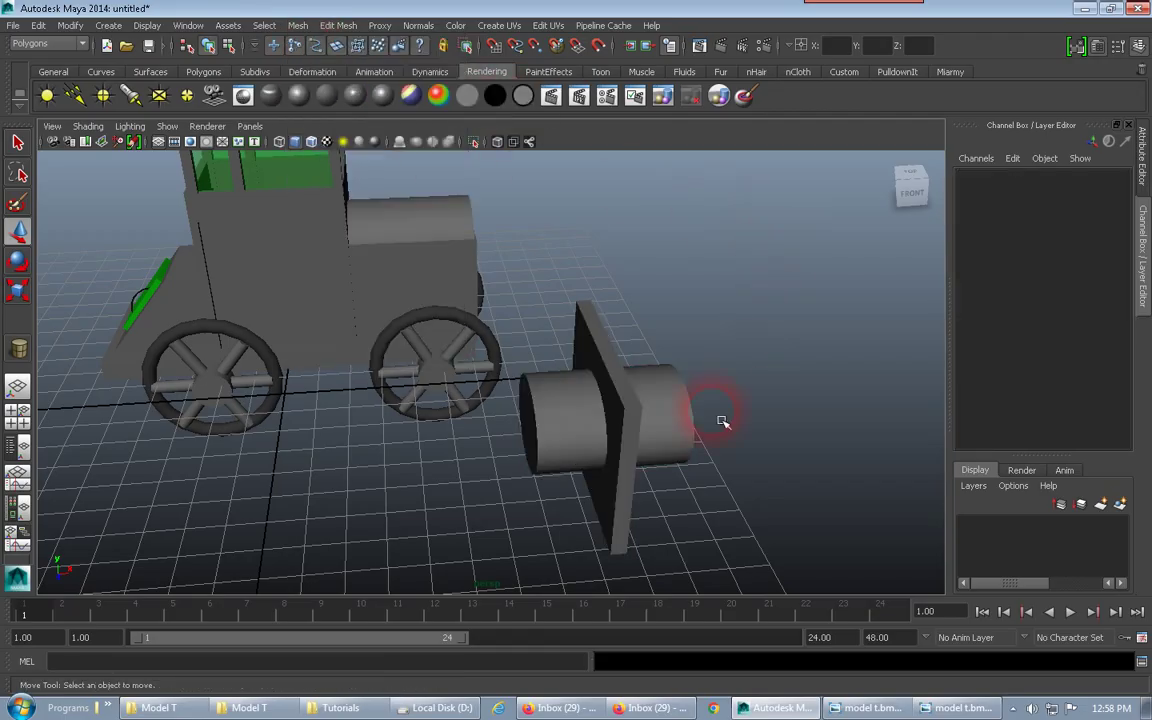
Apply a Boolean Difference with the cylinder selected first and the panel second, and inspect the cut
click(570, 434)
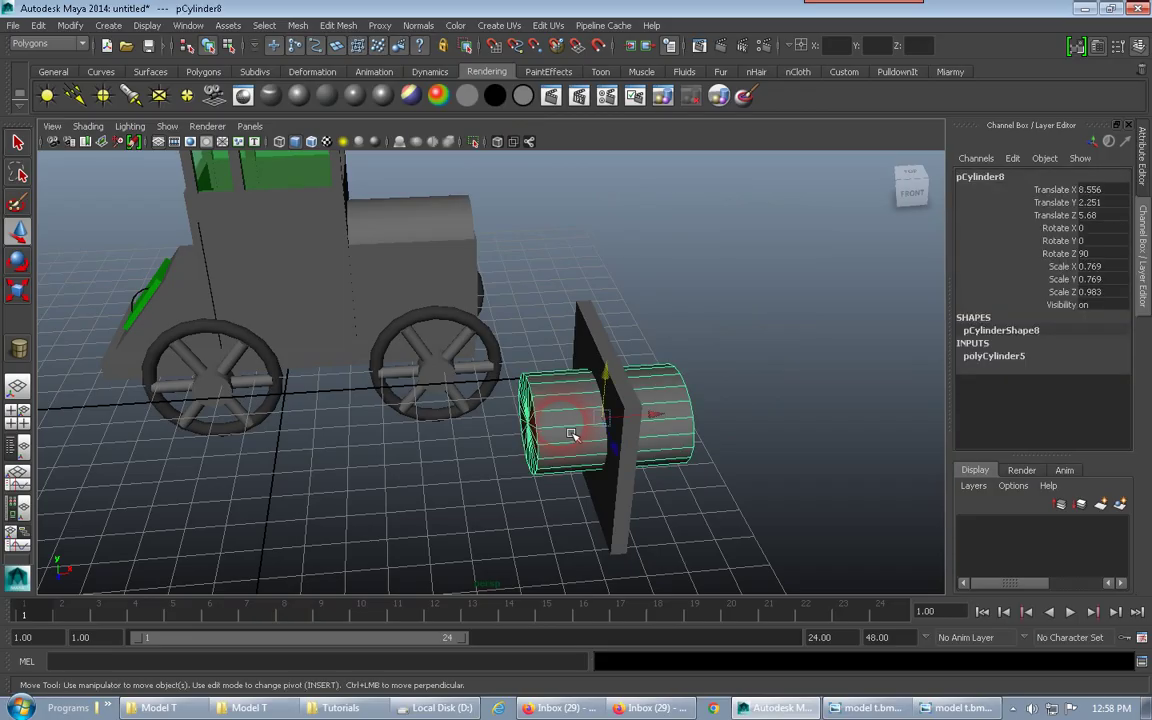
click(600, 333)
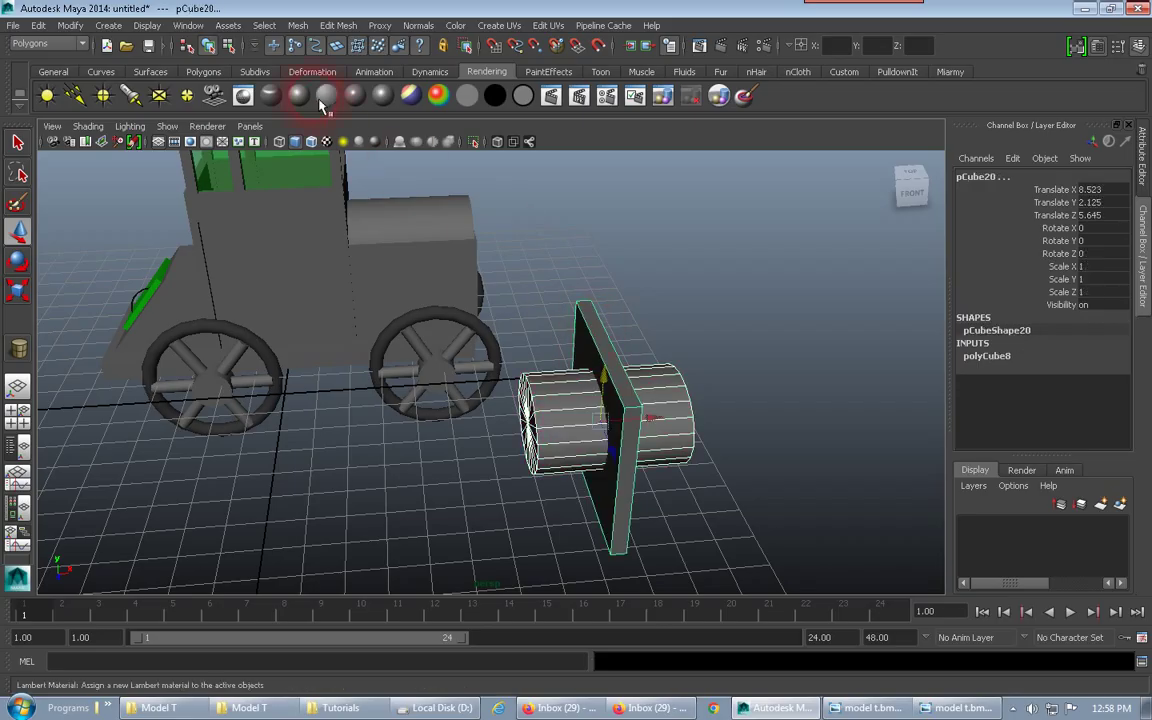
click(298, 25)
mouse_move(322, 95)
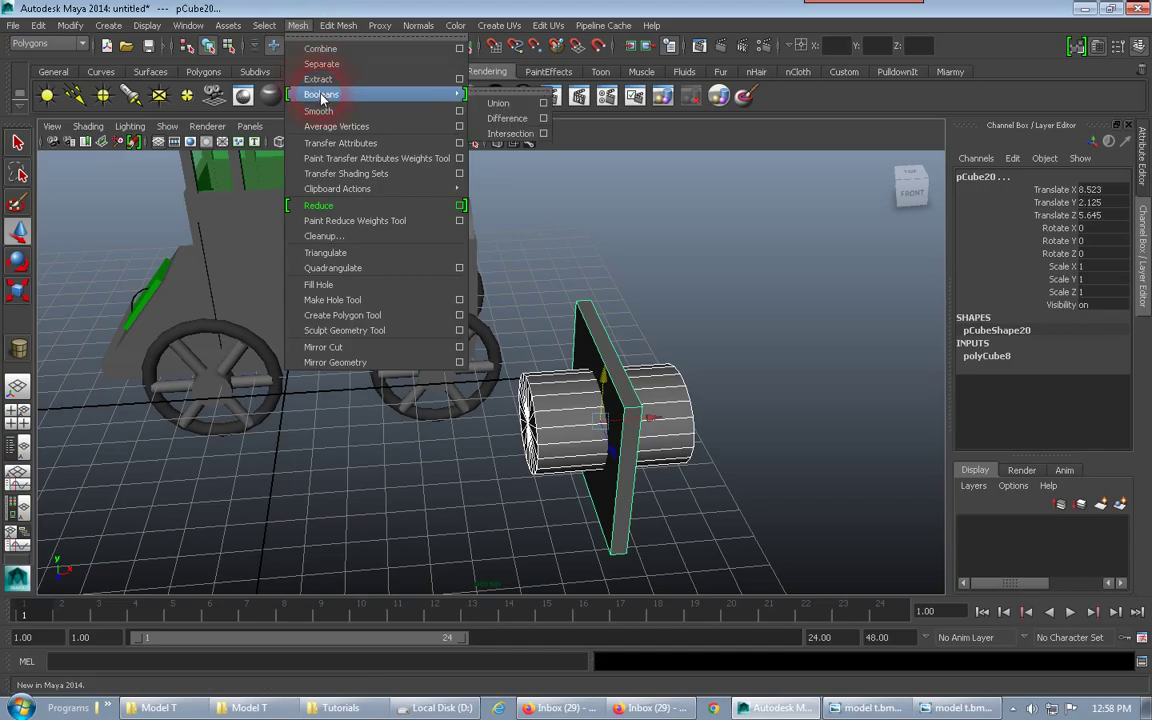
click(498, 119)
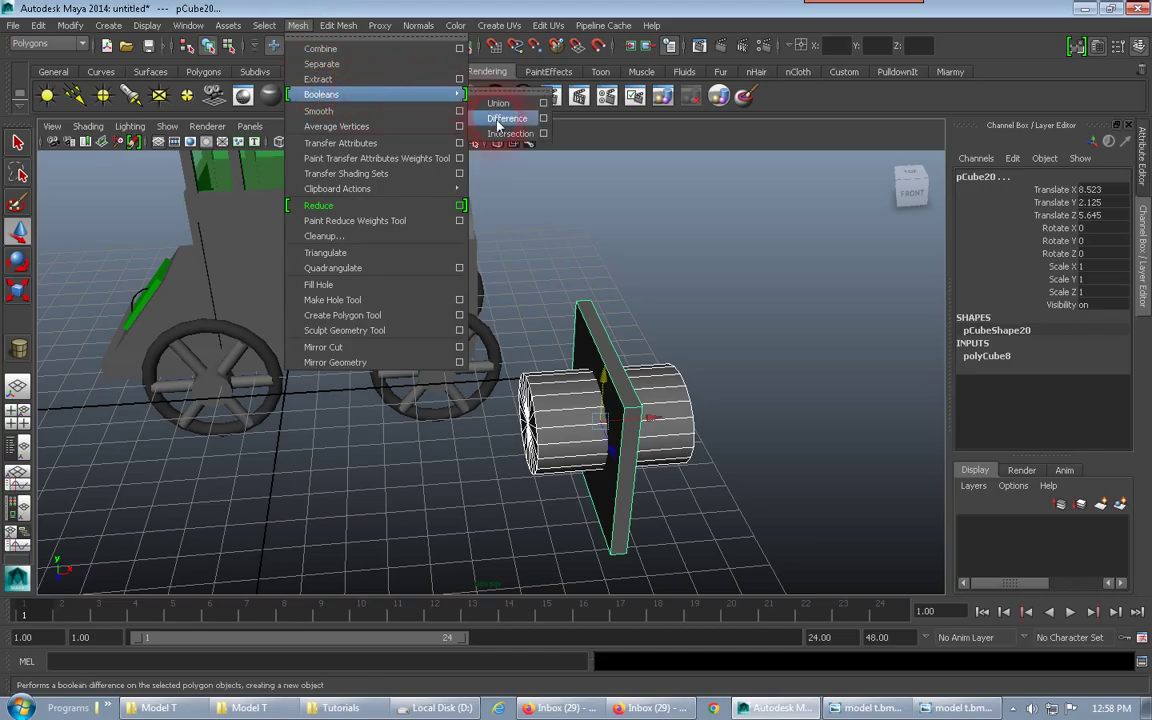
click(498, 123)
scroll(627, 509, up, 3)
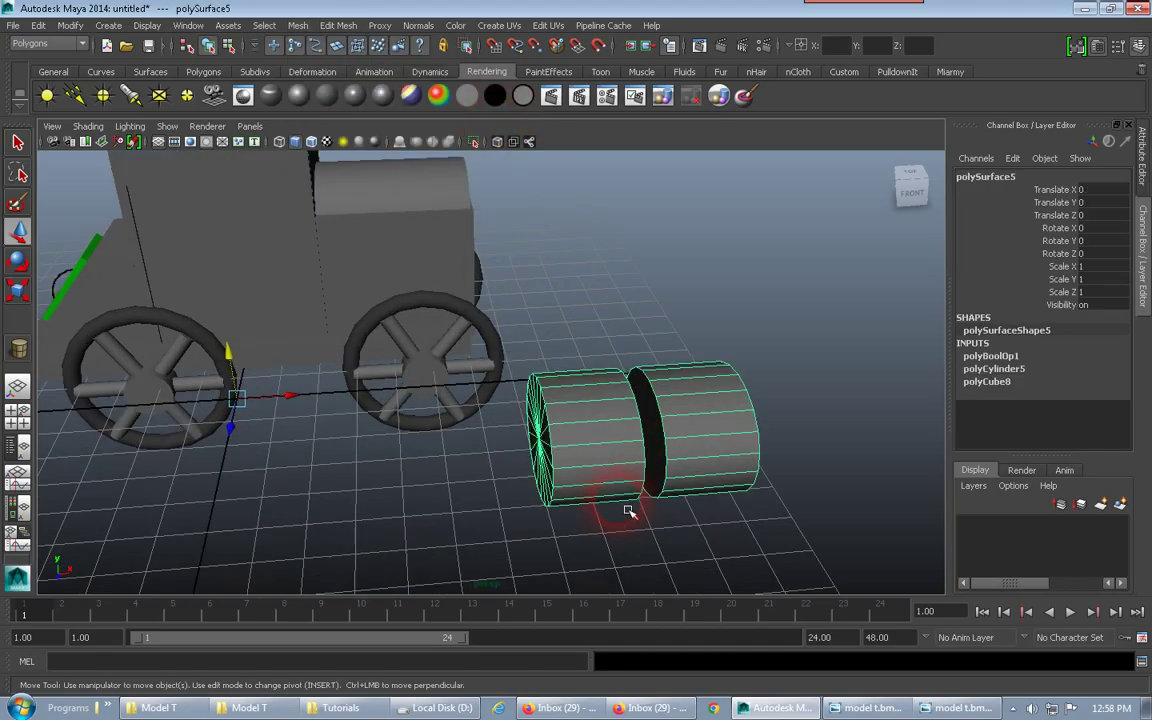
alt+drag(683, 465, 663, 455)
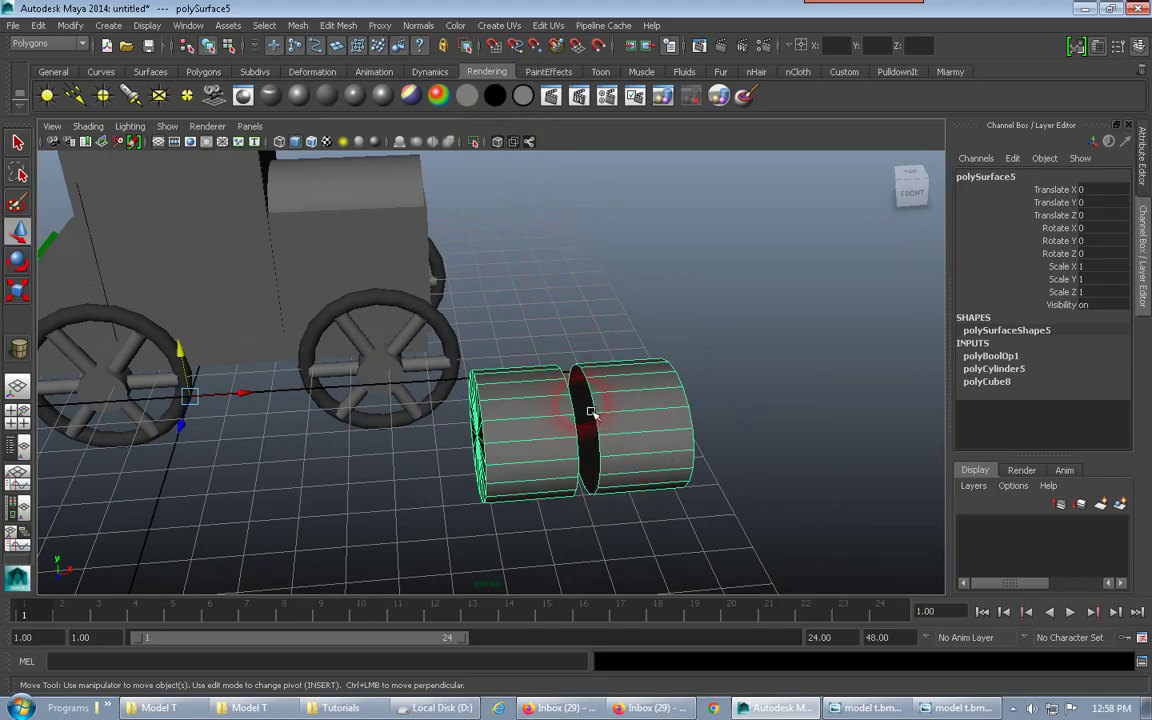
Undo the Boolean Difference to bring back the panel and cylinder, and clear the selection
key(ctrl+z)
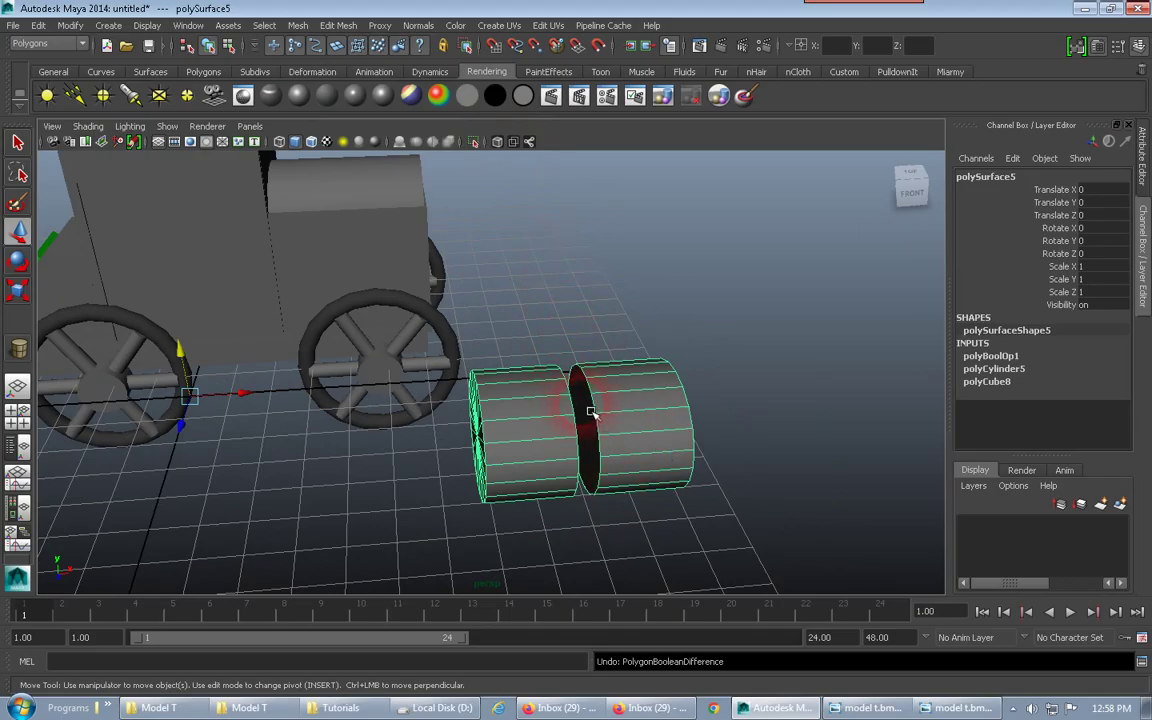
key(ctrl+z)
click(779, 325)
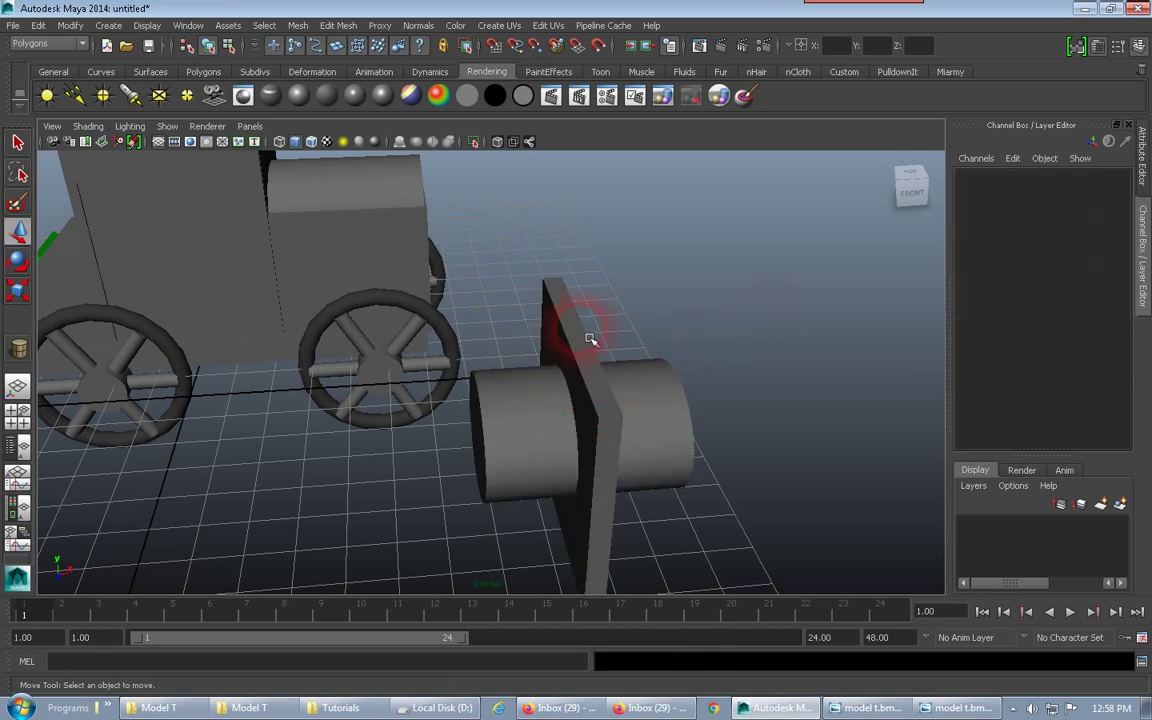
Cut a round hole in the panel with a Boolean Difference, selecting the panel first and the cylinder second
click(575, 327)
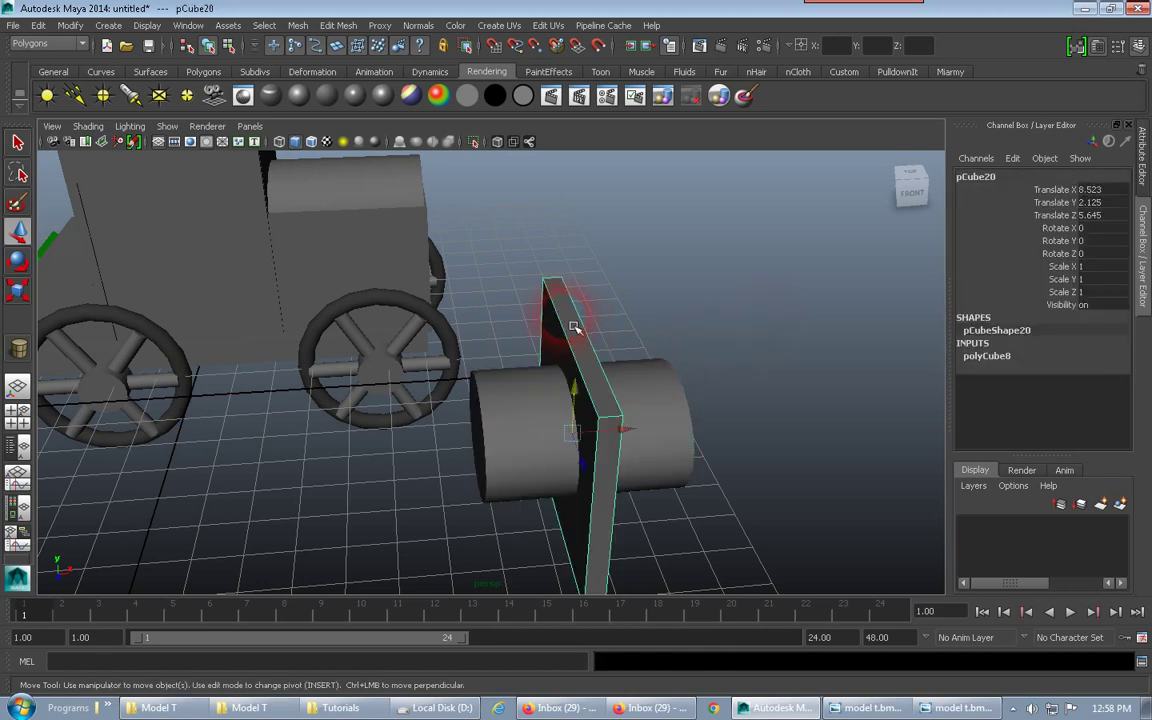
click(656, 413)
click(300, 25)
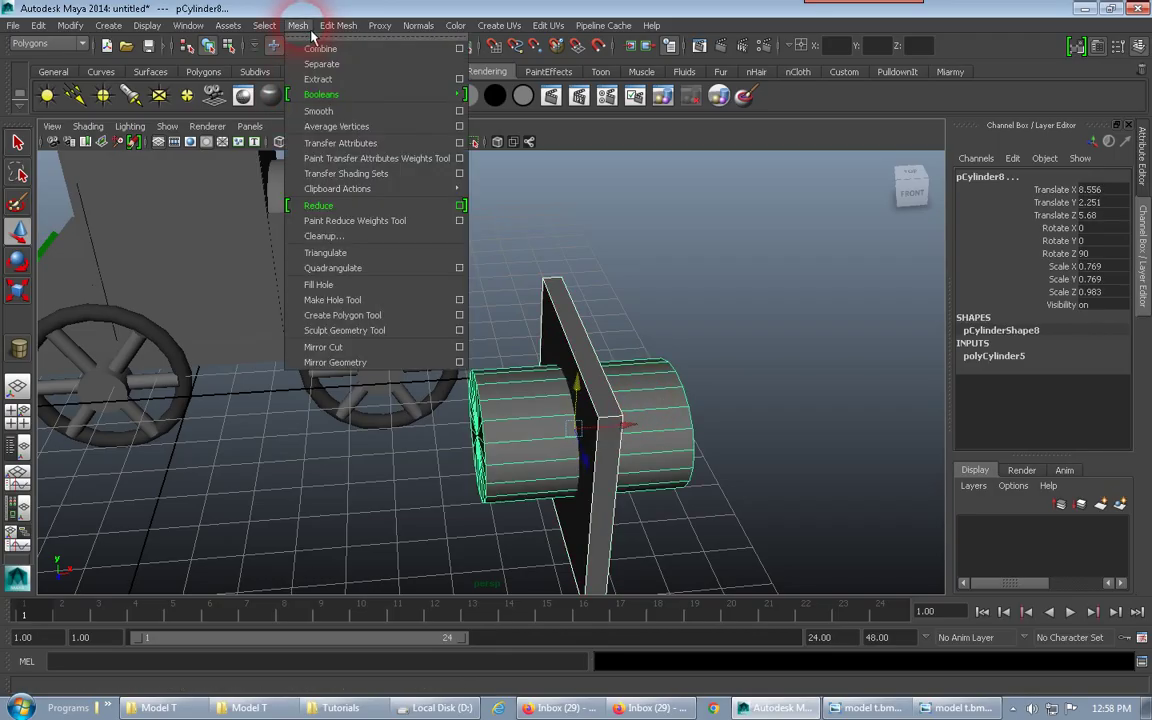
click(308, 94)
click(499, 104)
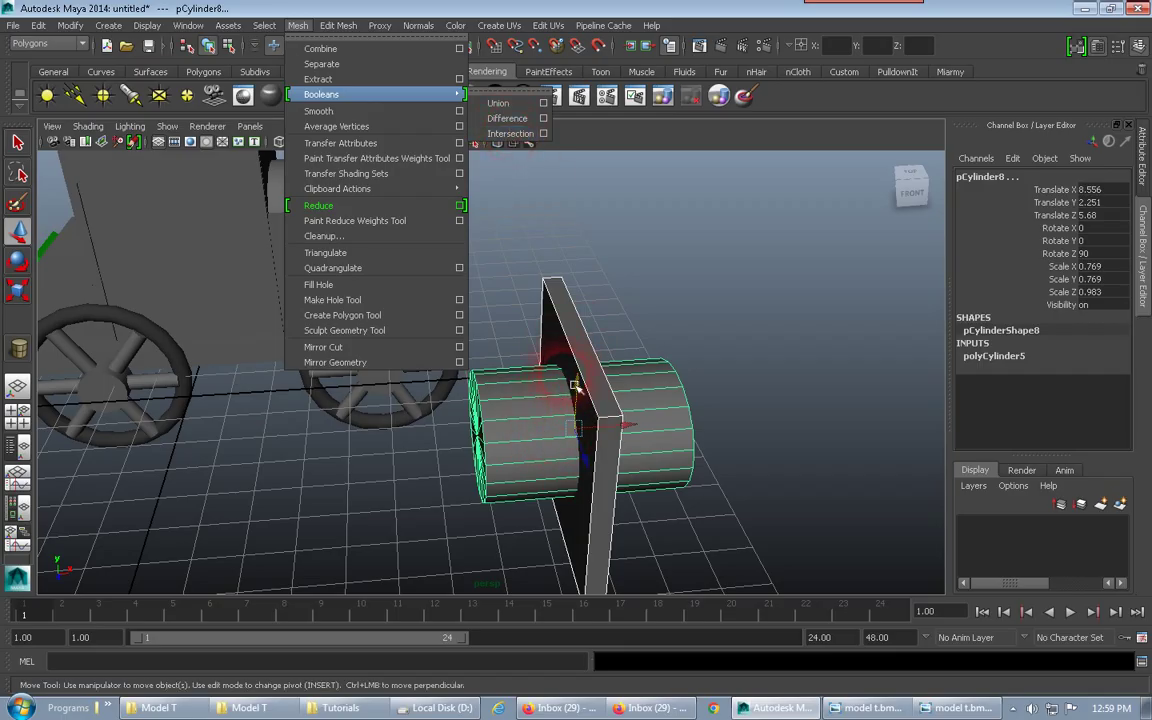
click(507, 120)
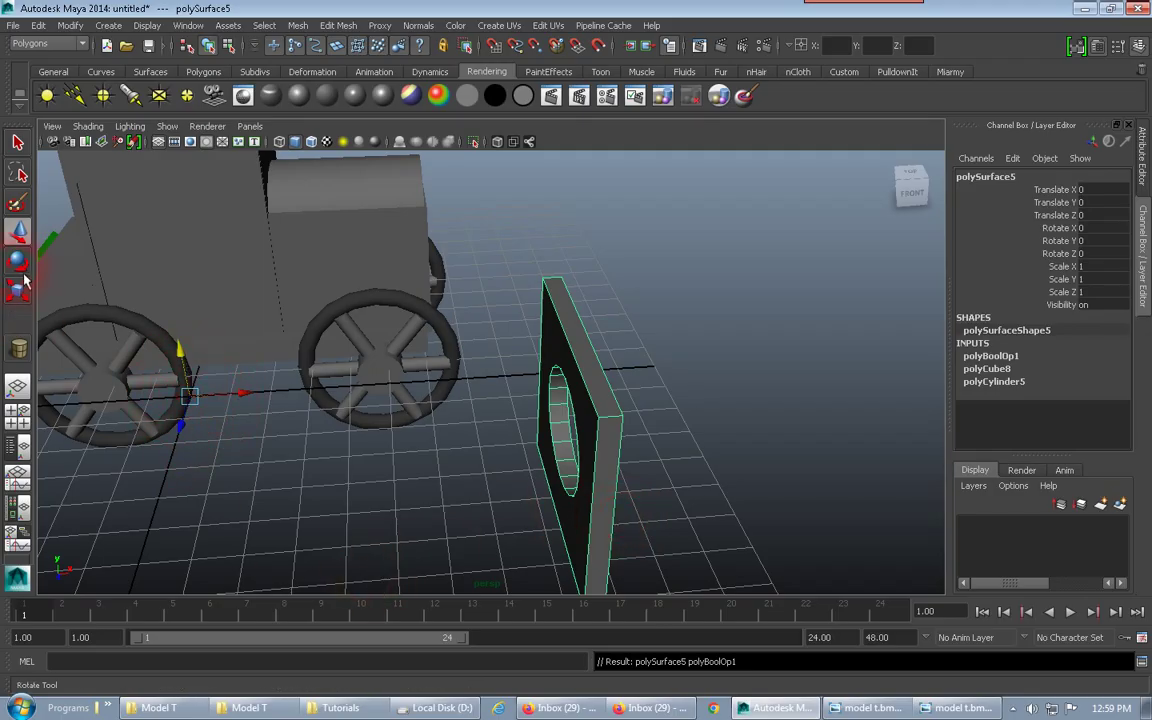
Try rotating the holed panel about 19.5 degrees around Z, and undo the rotation
key(e)
drag(248, 364, 225, 357)
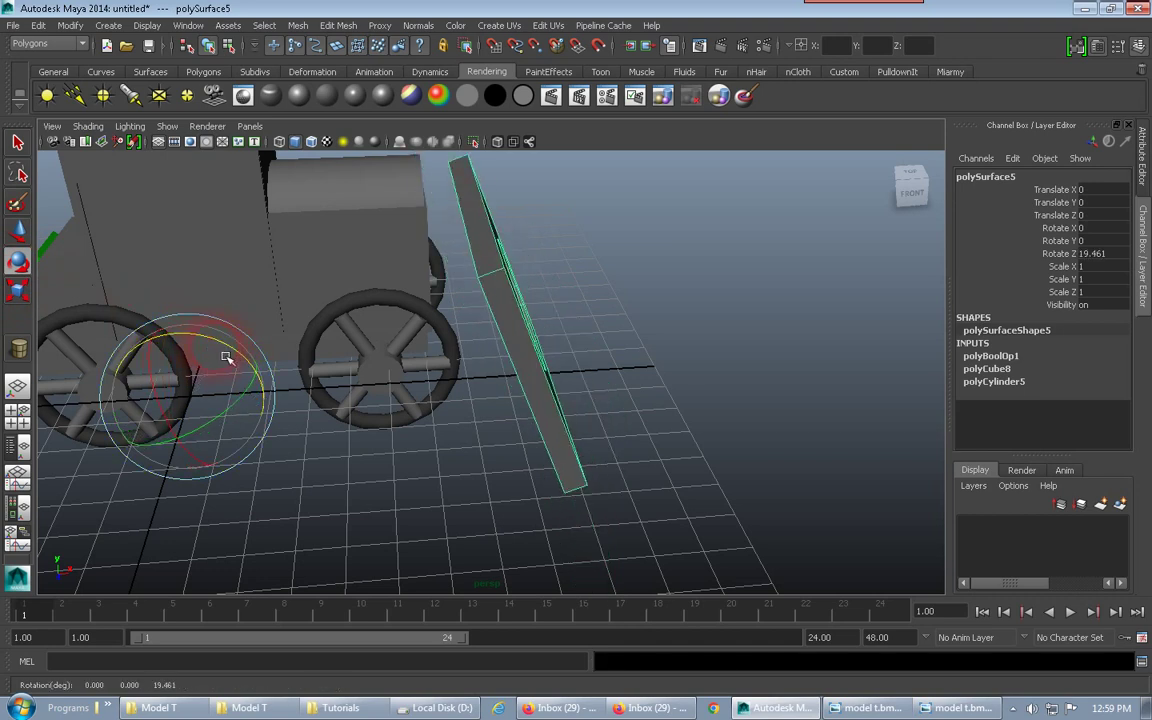
key(ctrl+z)
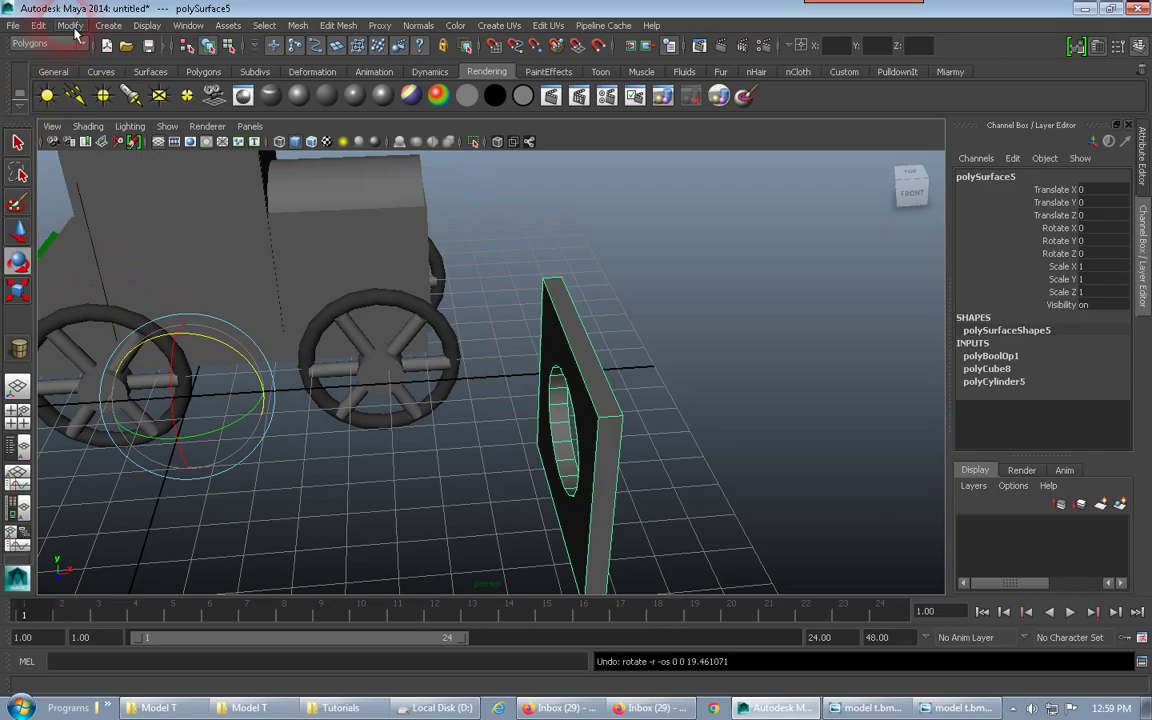
Center the pivot on the holed panel and thin the panel to a scale of about 0.713 along X
click(71, 26)
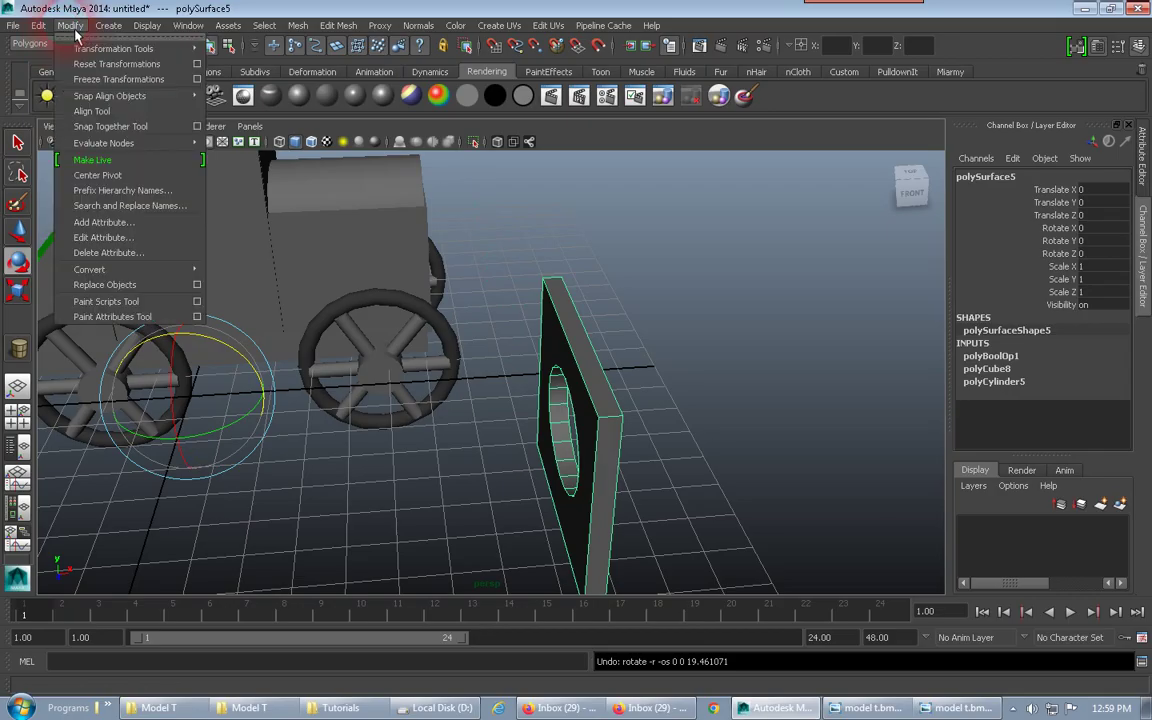
click(97, 175)
alt+drag(616, 455, 20, 257)
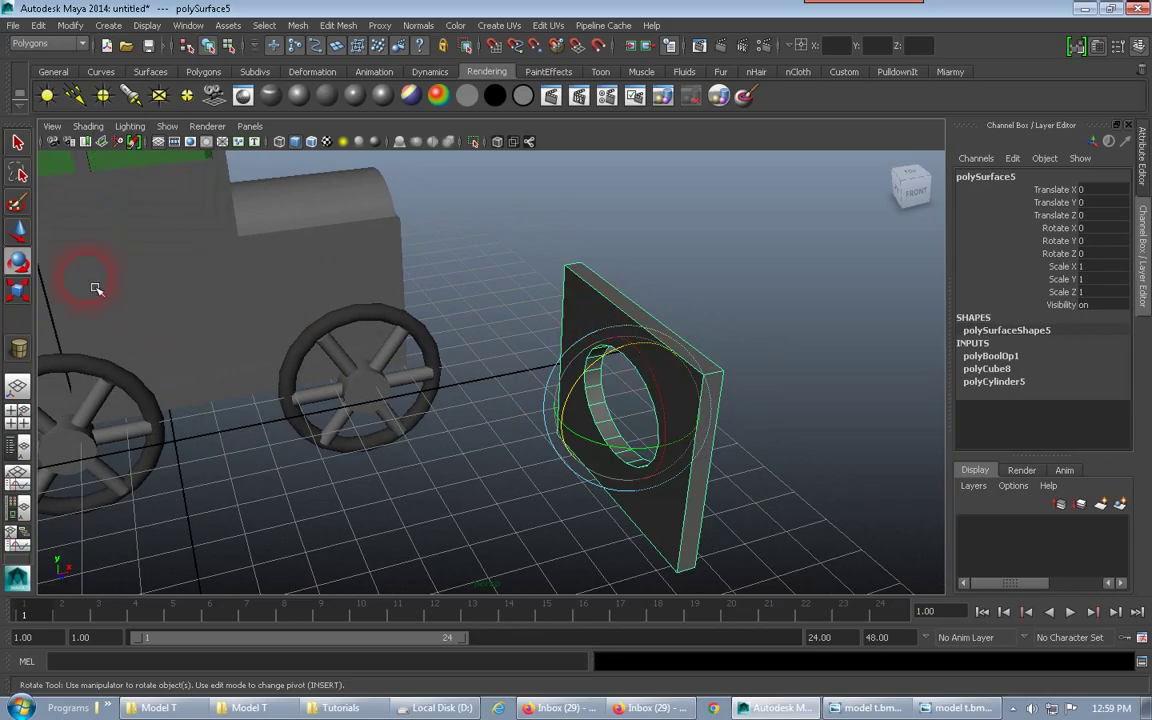
click(18, 289)
mouse_move(684, 398)
mouse_down()
mouse_move(675, 420)
mouse_move(708, 405)
mouse_move(680, 405)
mouse_up()
Move the holed panel to the rear of the car's cab and shrink it uniformly to a Y and Z scale of about 0.657
scroll(674, 480, down, 5)
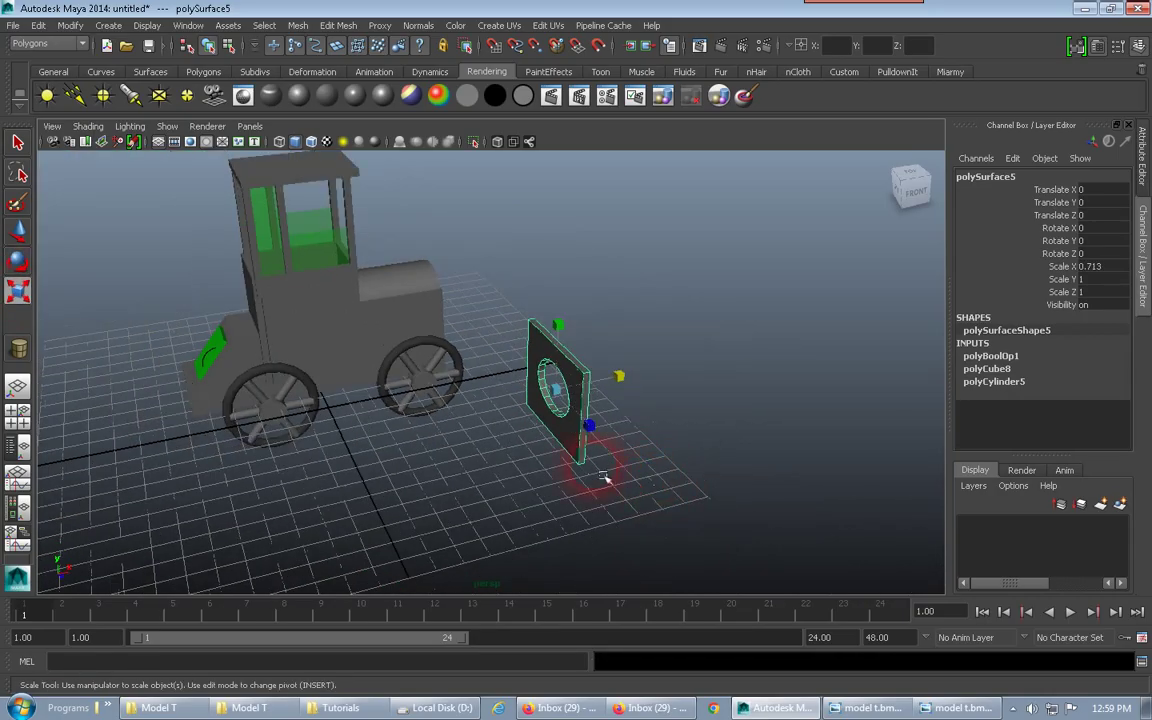
click(18, 230)
drag(588, 433, 318, 280)
click(17, 290)
click(17, 230)
Align the panel with the cab's rear opening at about X -10.556, Z -9.124, and narrow it to a Z scale of about 0.584
alt+drag(656, 358, 476, 372)
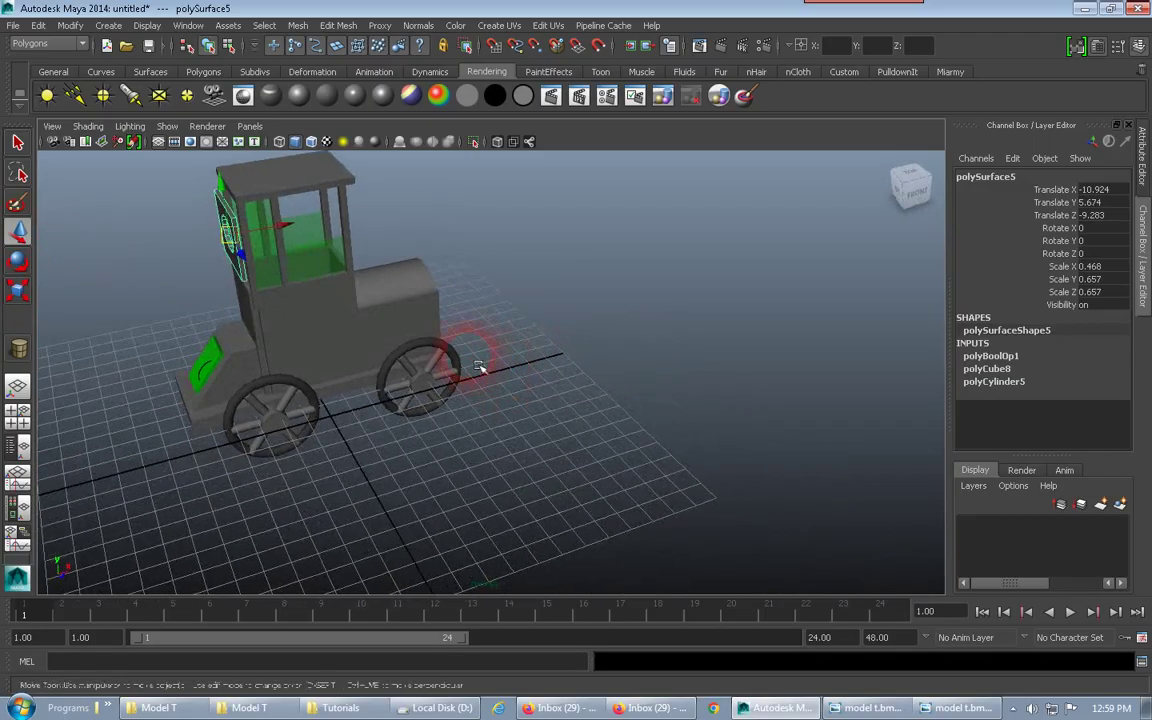
drag(286, 231, 424, 257)
drag(453, 299, 363, 298)
click(17, 290)
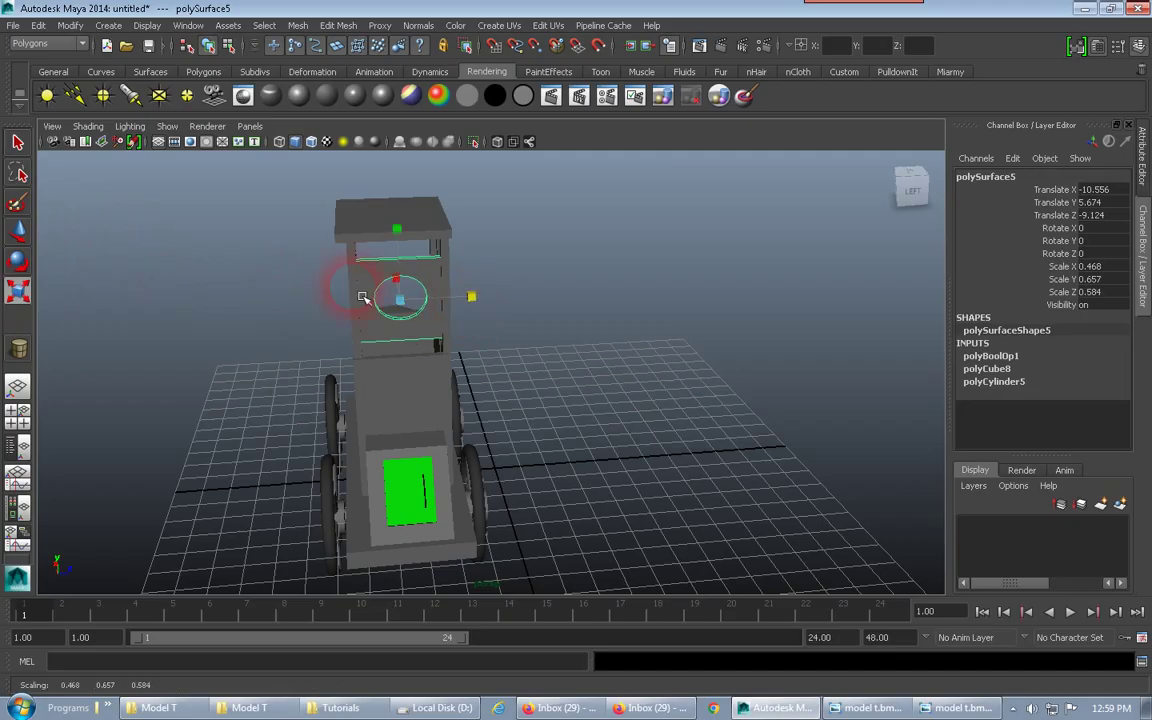
Stretch the panel vertically to a Y scale of about 0.962 to fill the cab's rear opening, and inspect the fit
click(22, 231)
click(17, 290)
drag(397, 250, 393, 193)
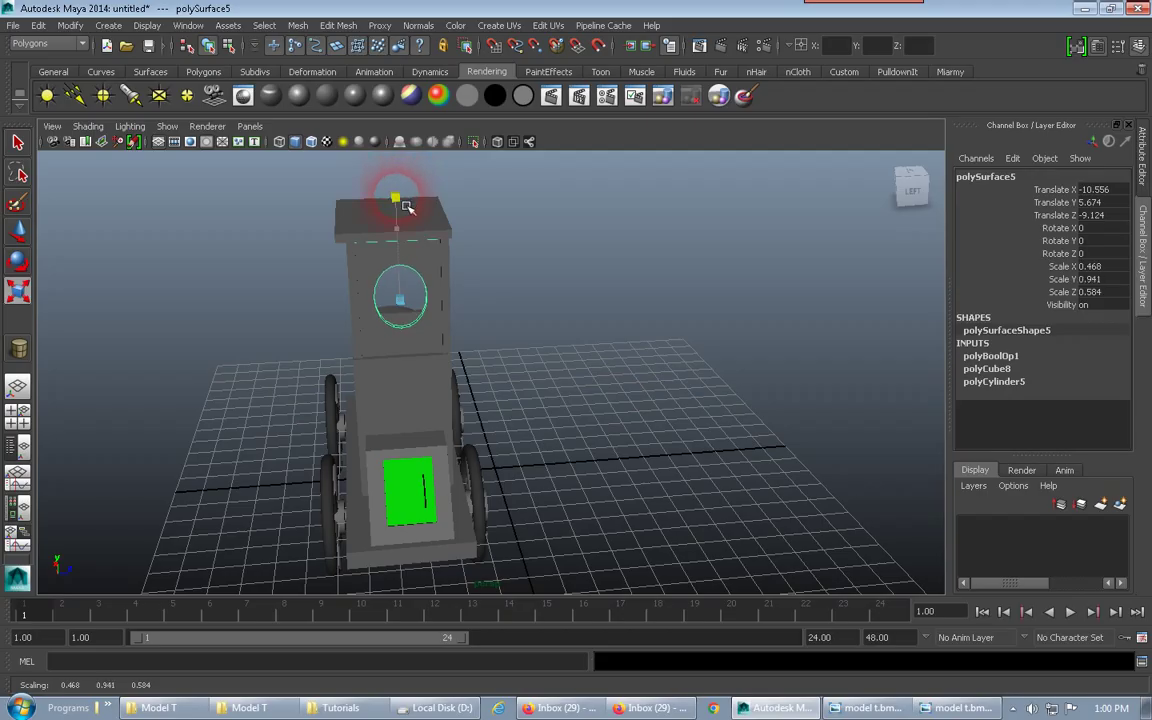
alt+drag(514, 309, 386, 393)
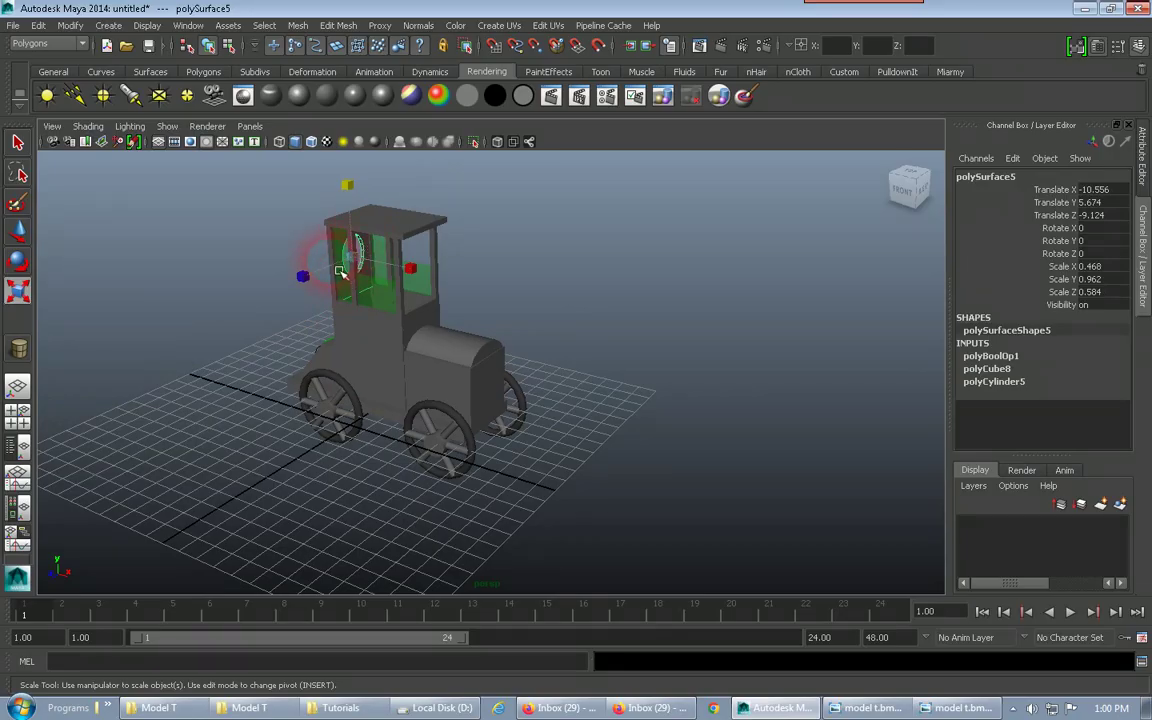
click(1013, 708)
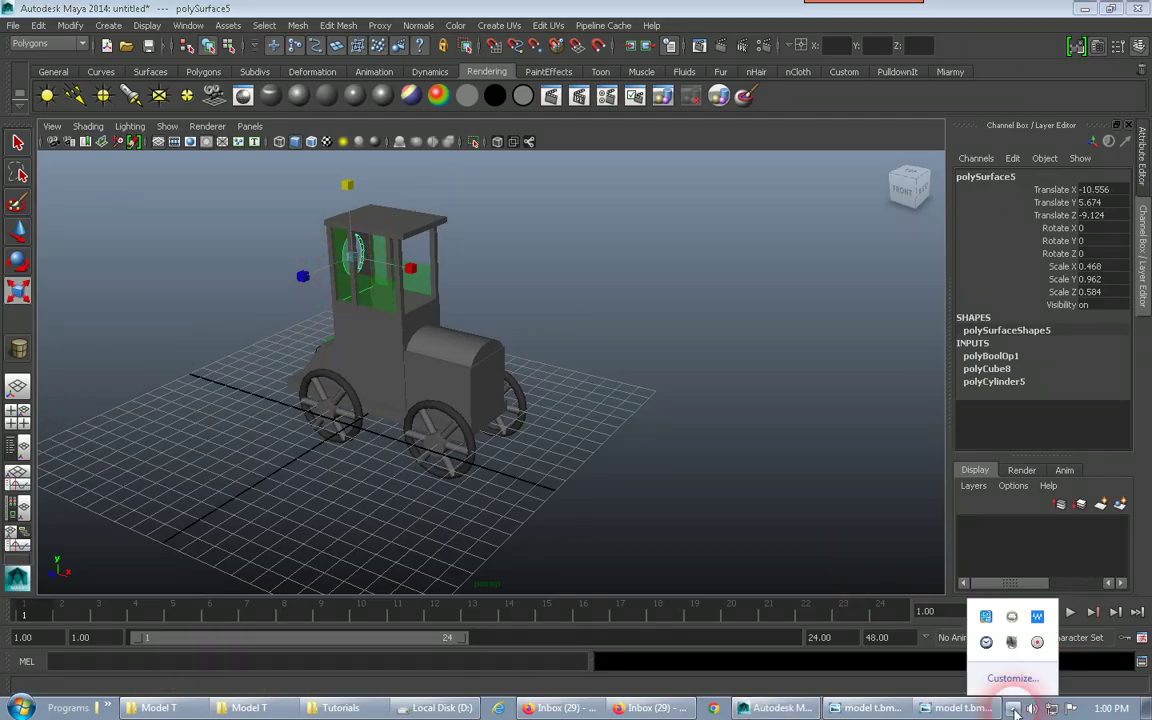